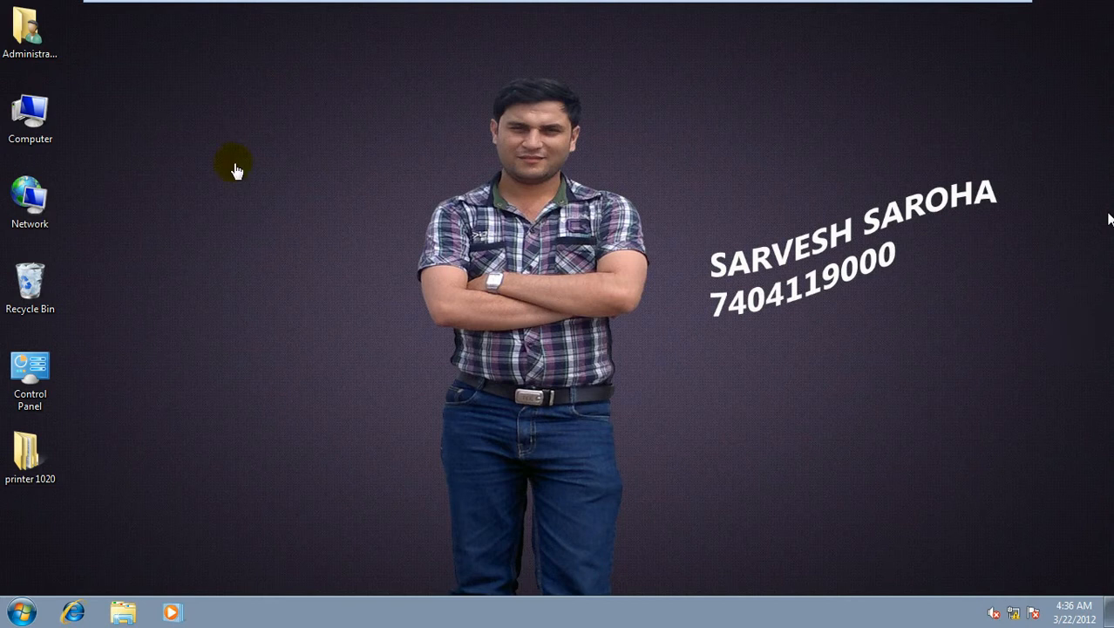
- Open the Computer window from the desktop and maximize it
{"action": "left_click", "coordinate": [32, 119]}
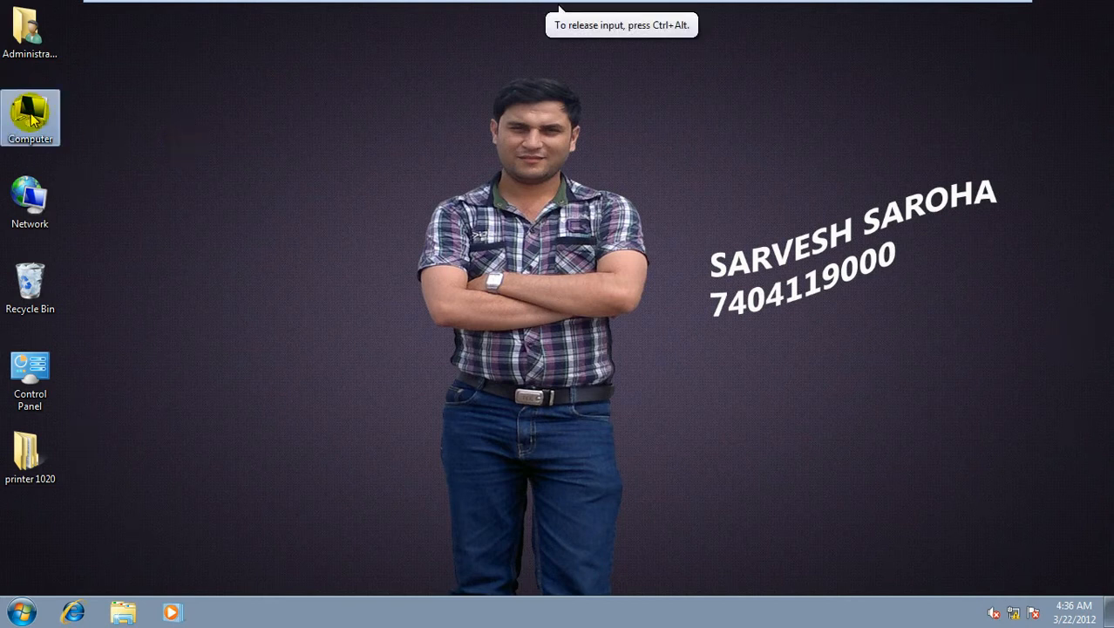
{"action": "double_click", "coordinate": [32, 119]}
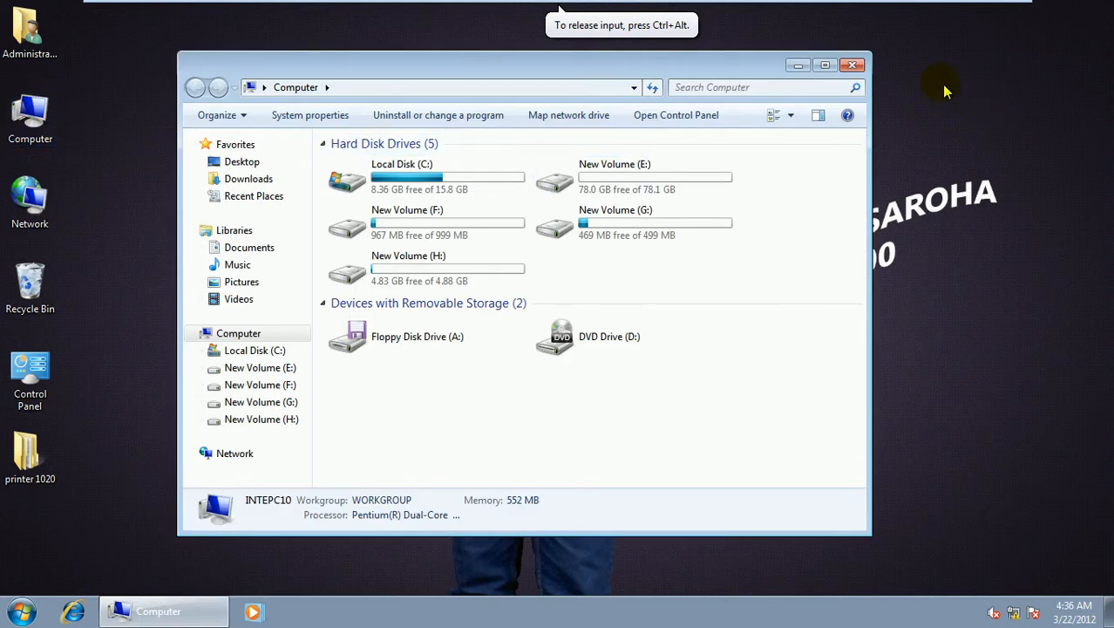
{"action": "left_click", "coordinate": [825, 66]}
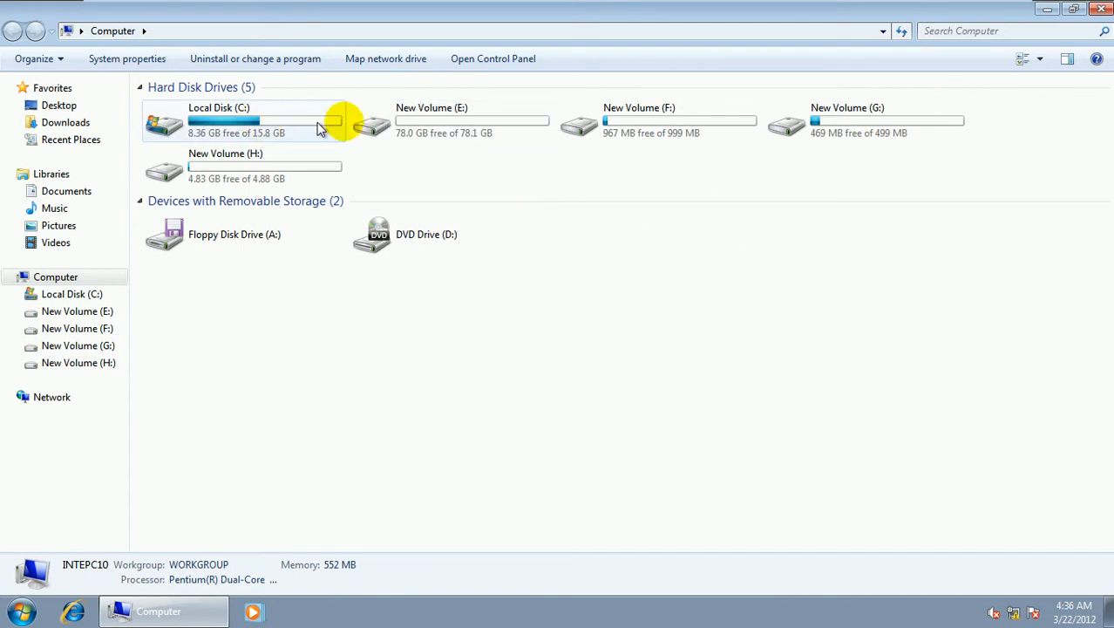
- Open the quota settings in the properties of New Volume (E:) and move the dialog clear of the drive
{"action": "left_click", "coordinate": [442, 129]}
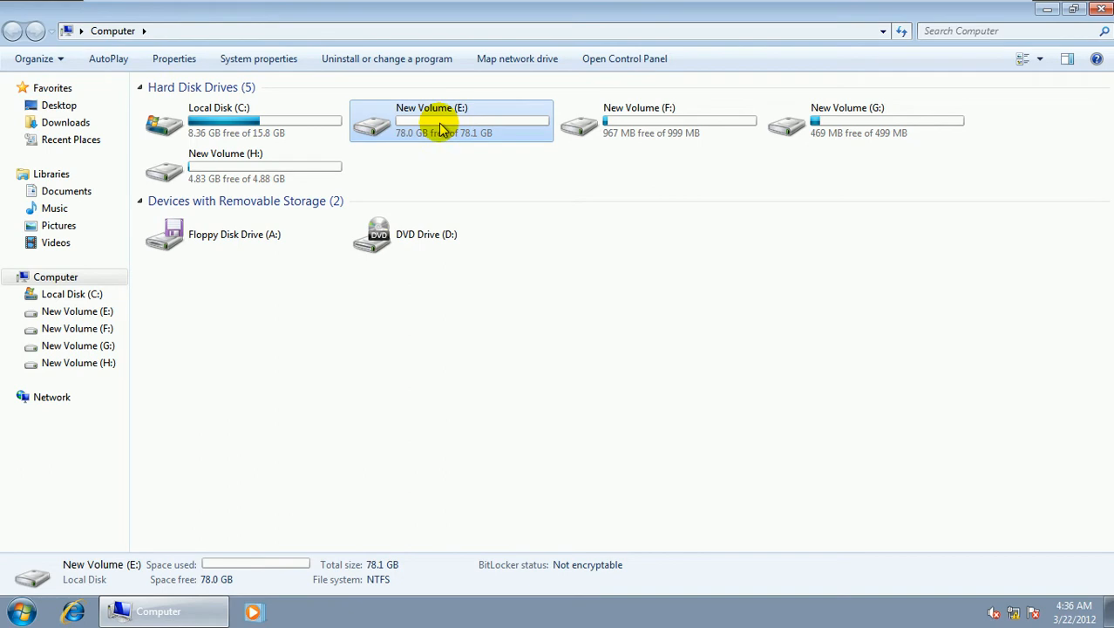
{"action": "right_click", "coordinate": [442, 129]}
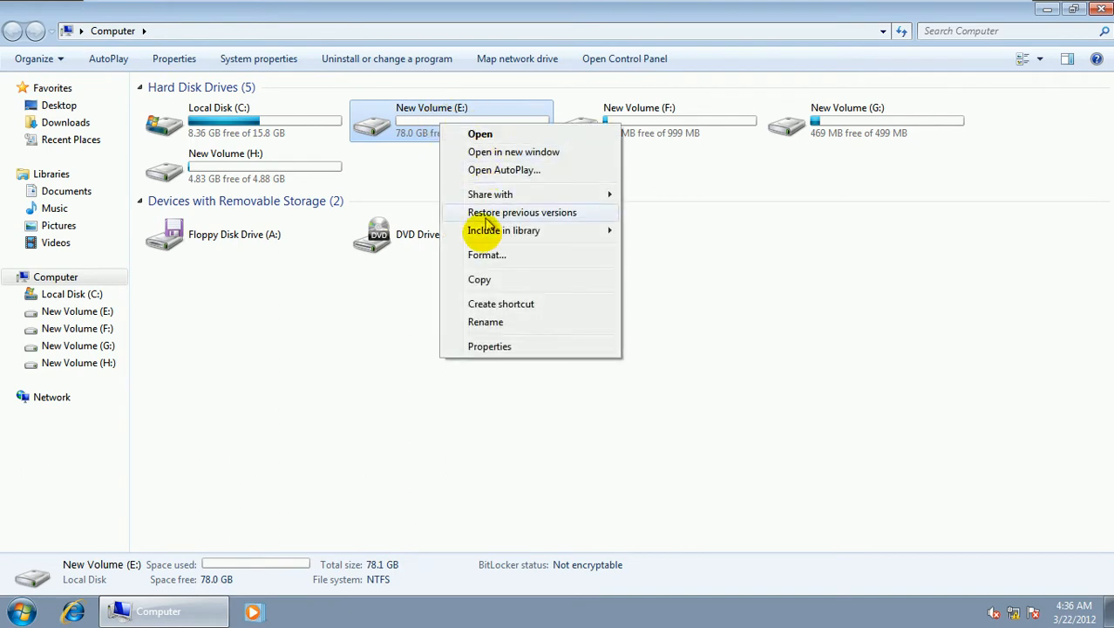
{"action": "left_click", "coordinate": [367, 169]}
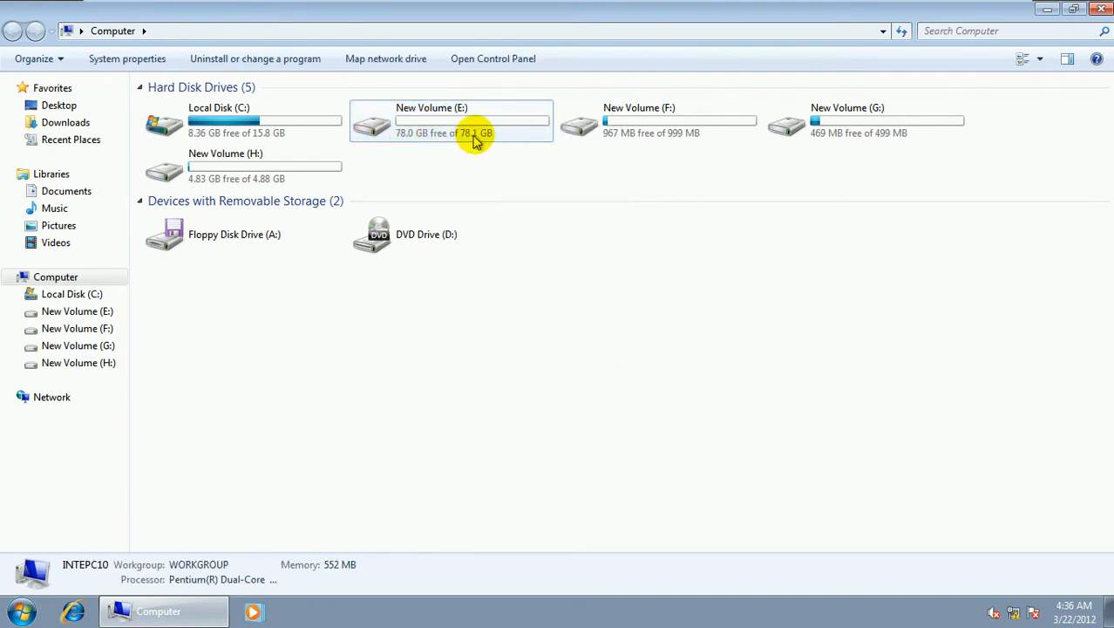
{"action": "right_click", "coordinate": [444, 127]}
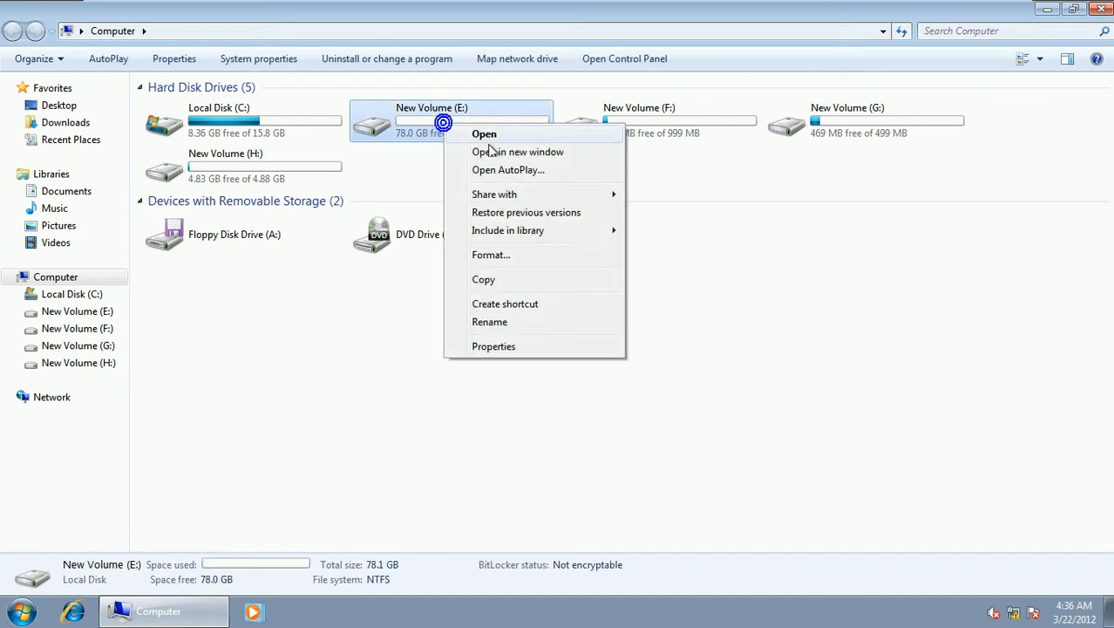
{"action": "left_click", "coordinate": [522, 351]}
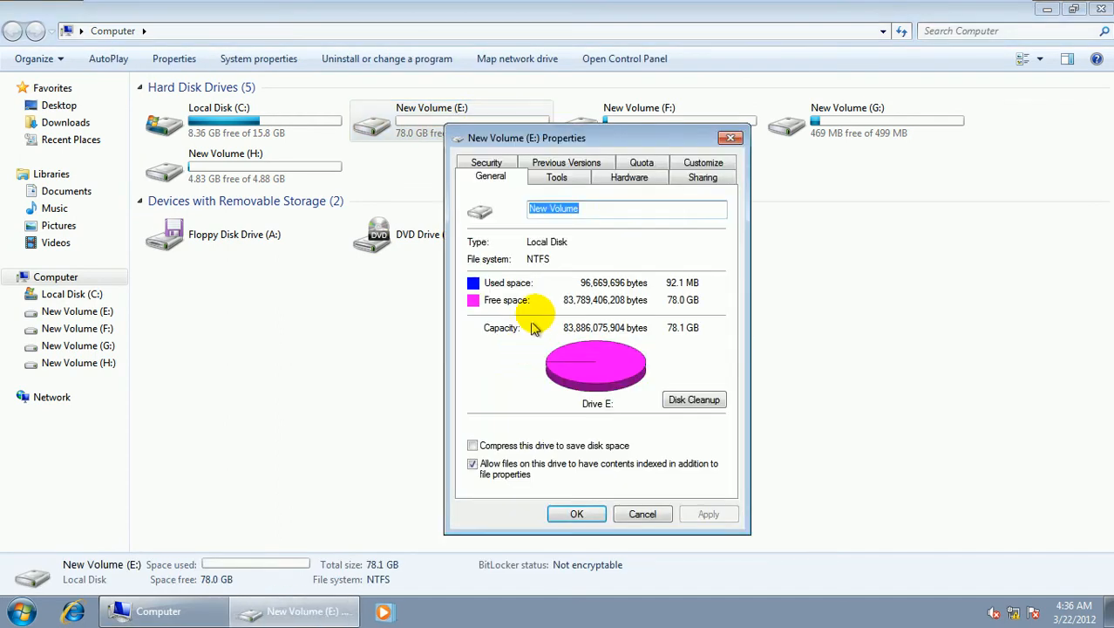
{"action": "left_click", "coordinate": [643, 164]}
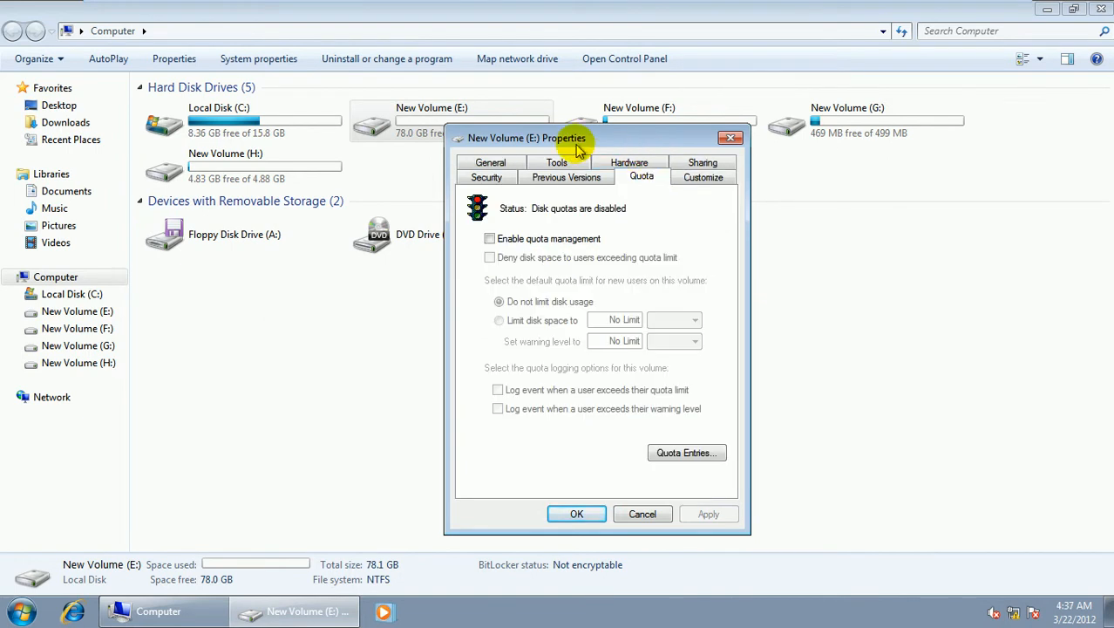
{"action": "left_click_drag", "start_coordinate": [569, 140], "coordinate": [758, 132]}
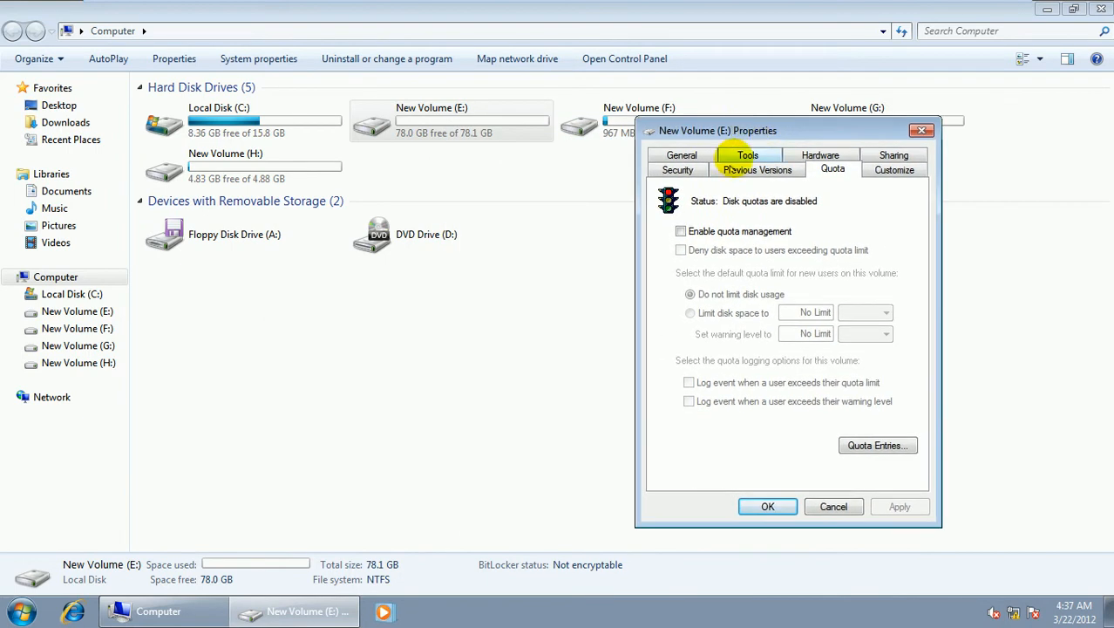
- Enable quota management on New Volume (E:), apply it and confirm turning on the quota system
{"action": "left_click", "coordinate": [681, 232]}
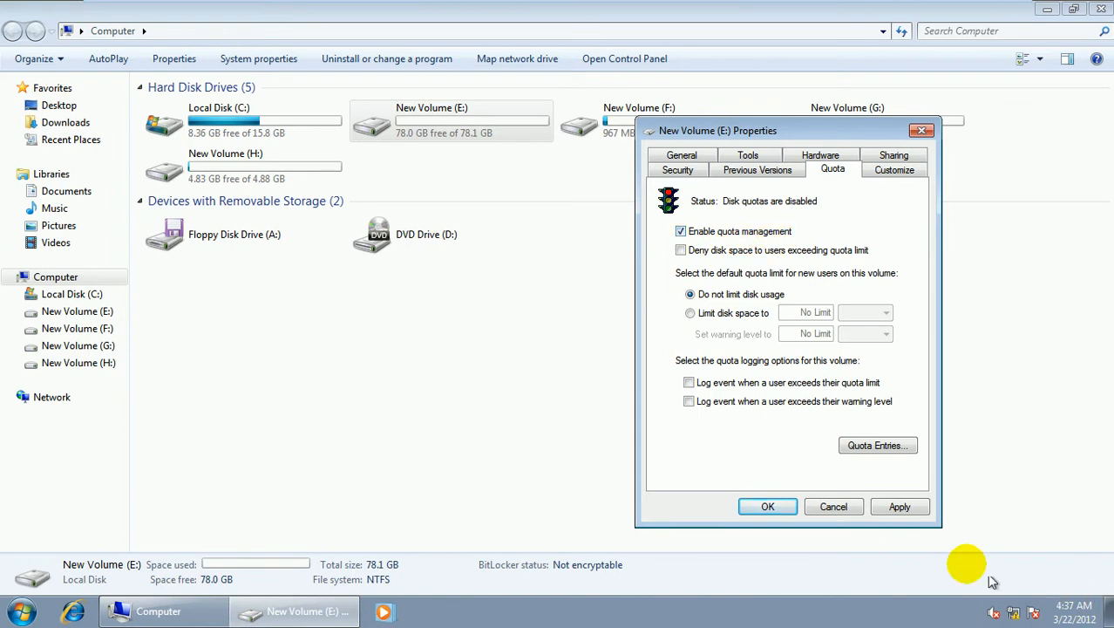
{"action": "left_click", "coordinate": [928, 511]}
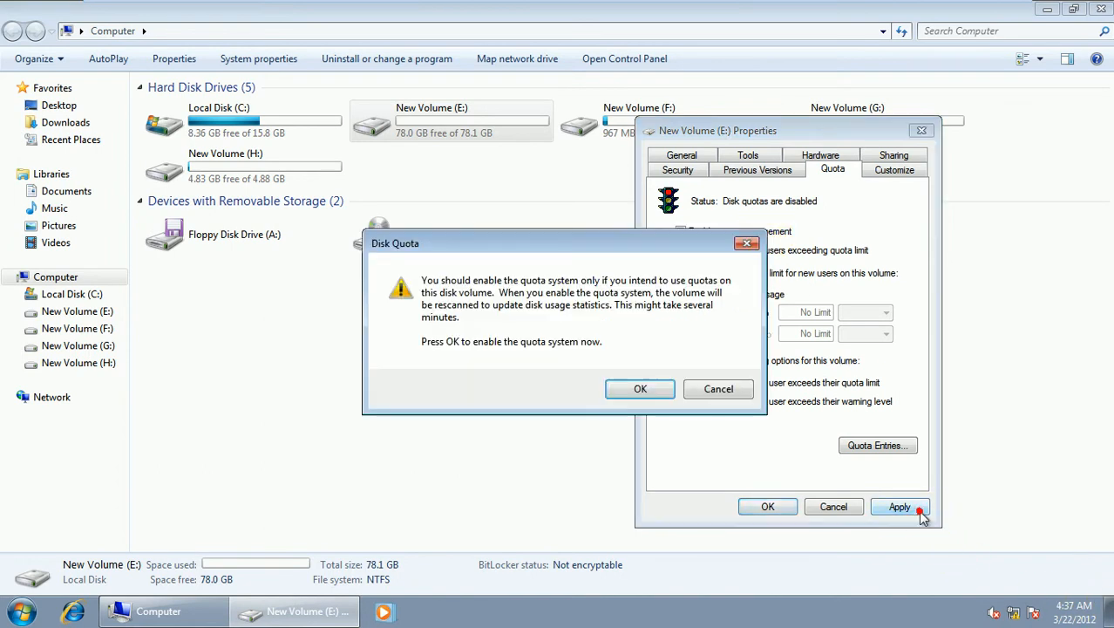
{"action": "left_click", "coordinate": [637, 394]}
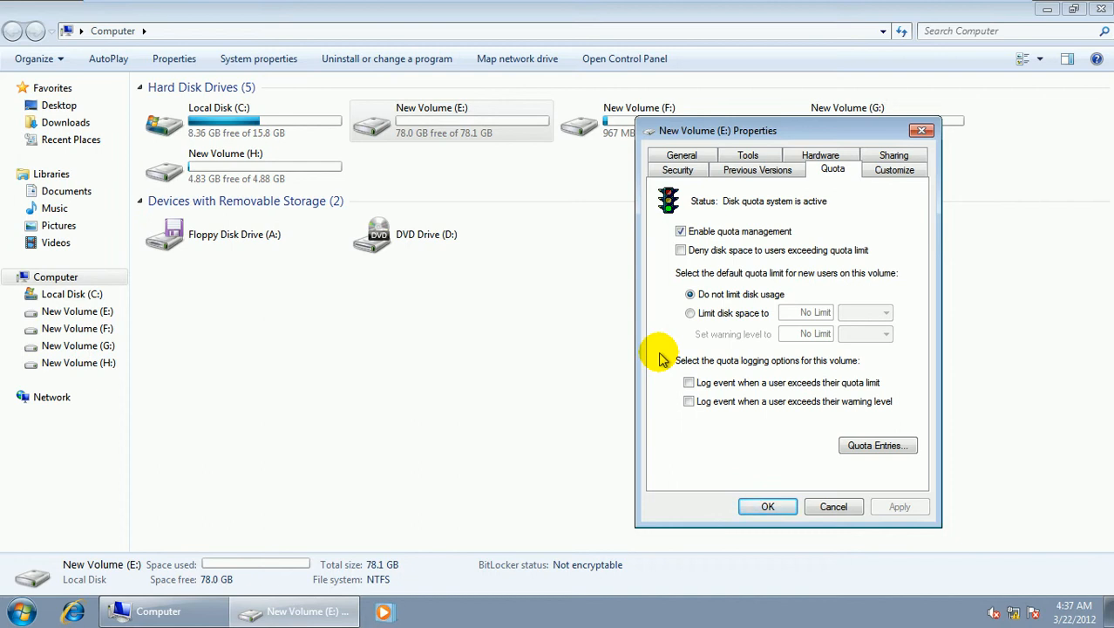
- Turn on denying disk space to users exceeding the quota limit
{"action": "left_click", "coordinate": [681, 251]}
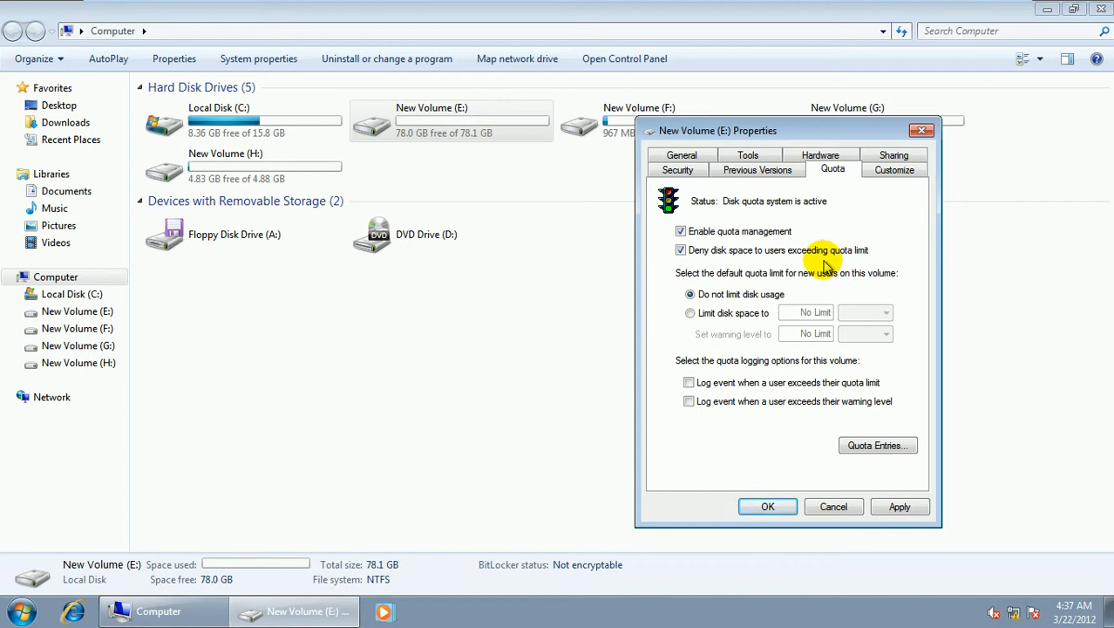
{"action": "left_click", "coordinate": [689, 253]}
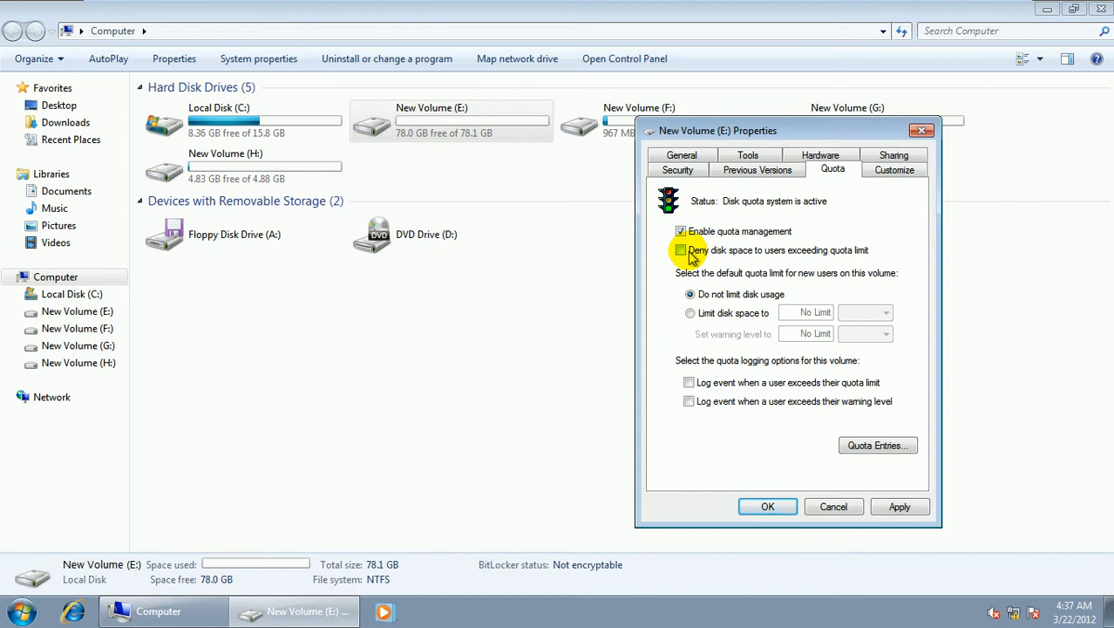
{"action": "left_click", "coordinate": [681, 251]}
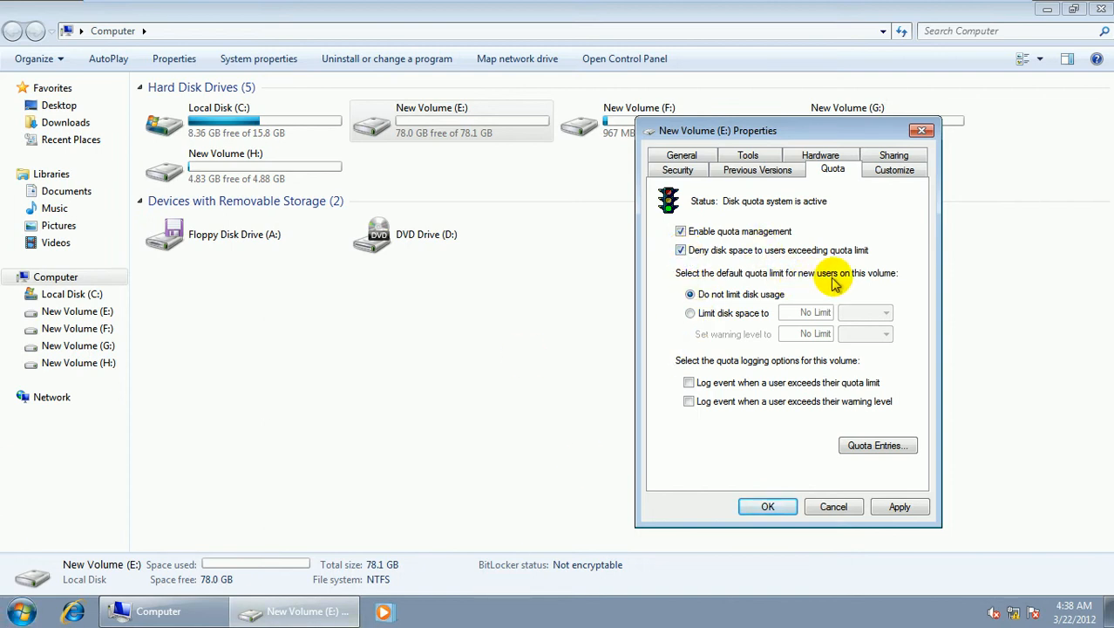
- Limit the default disk space for new users on the volume to 10 GB
{"action": "left_click", "coordinate": [707, 313]}
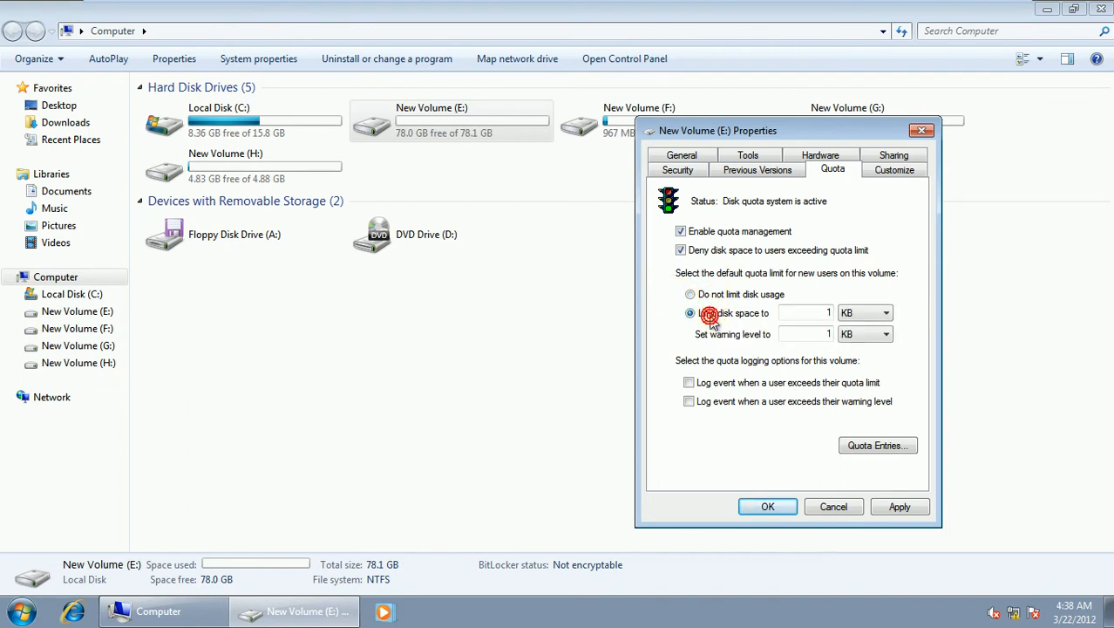
{"action": "left_click", "coordinate": [882, 312]}
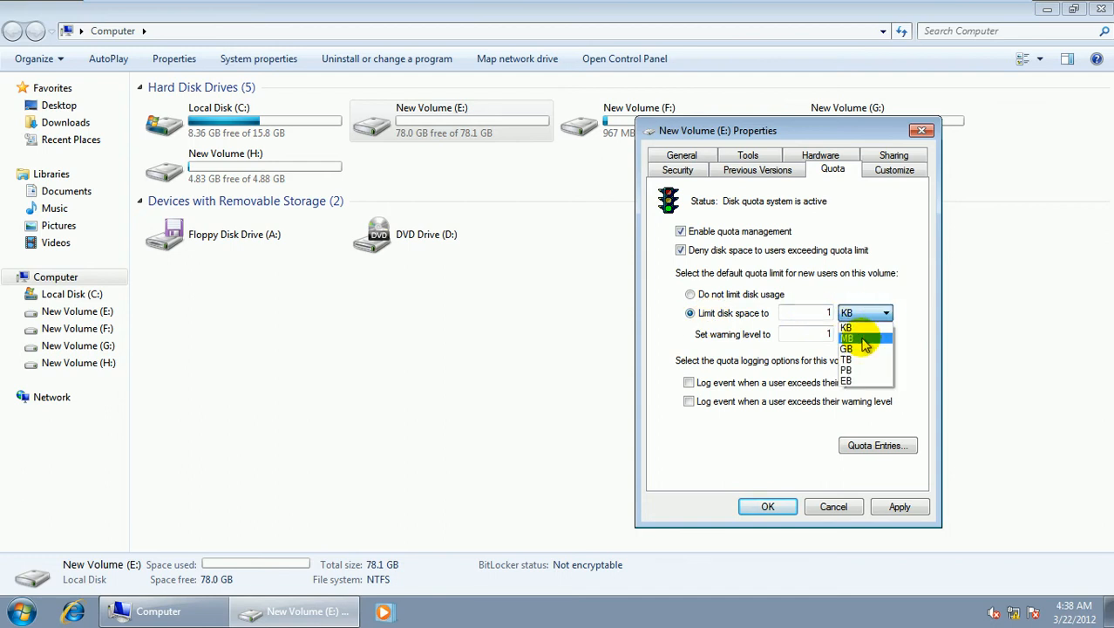
{"action": "left_click", "coordinate": [863, 338]}
{"action": "double_click", "coordinate": [826, 312]}
{"action": "key", "text": "BackSpace"}
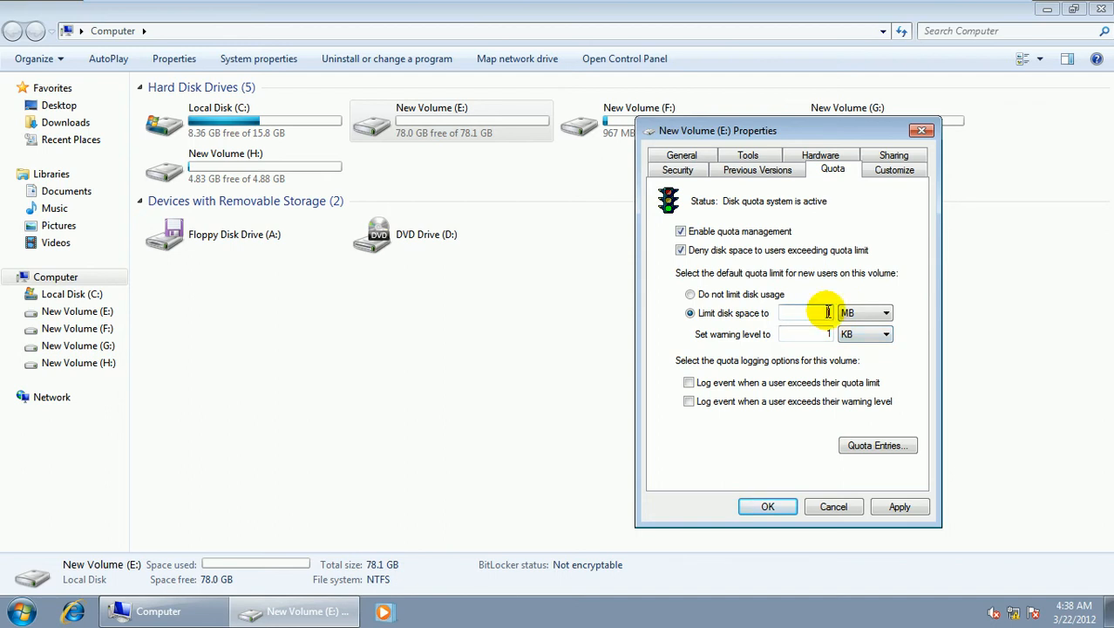
{"action": "type", "text": "1"}
{"action": "left_click", "coordinate": [885, 312]}
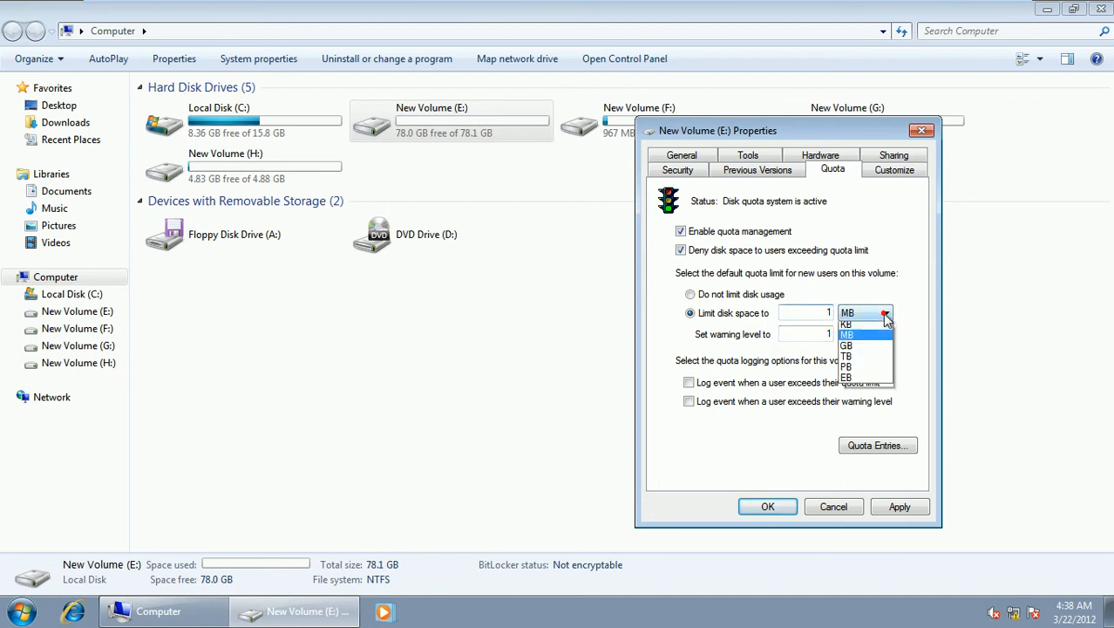
{"action": "left_click", "coordinate": [866, 349]}
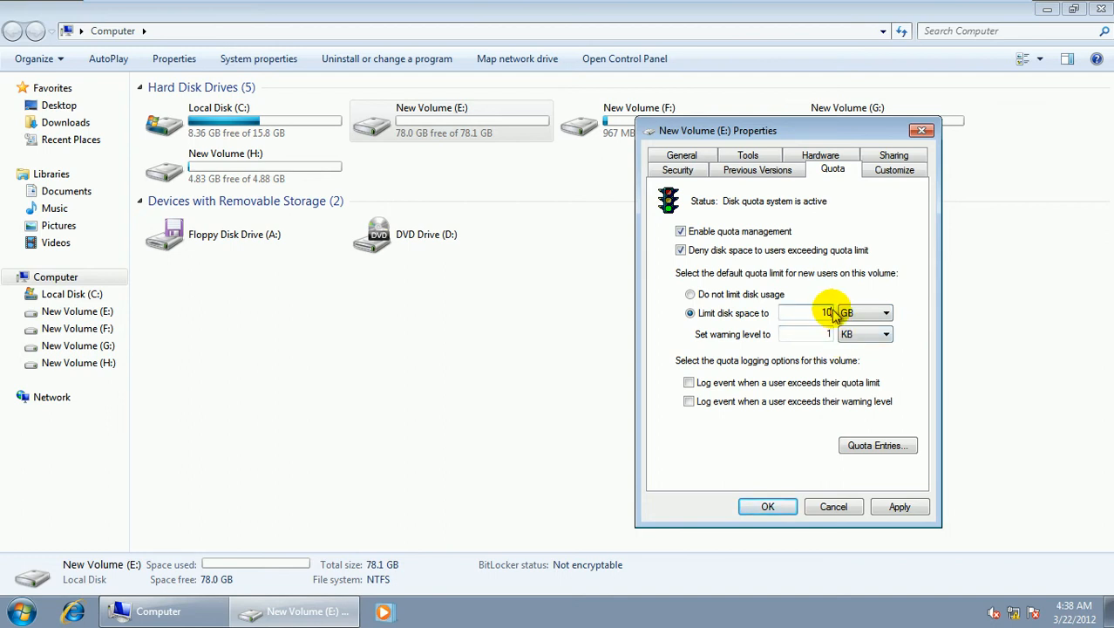
- Set the quota warning level to 8 GB, and switch the default quota back to not limiting disk usage
{"action": "left_click", "coordinate": [875, 335]}
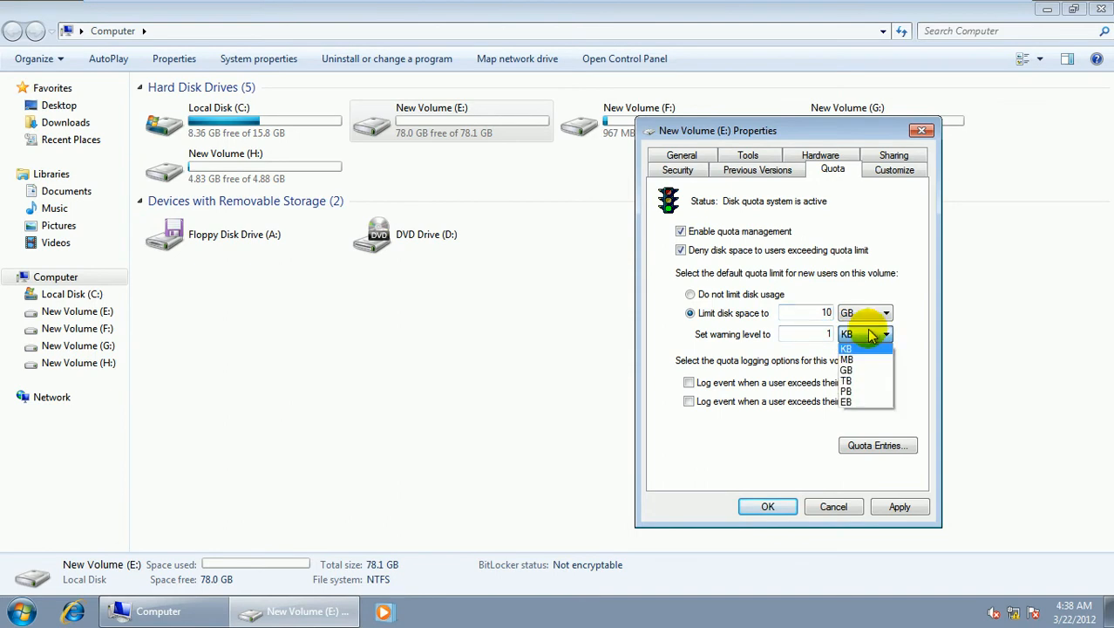
{"action": "left_click", "coordinate": [850, 370]}
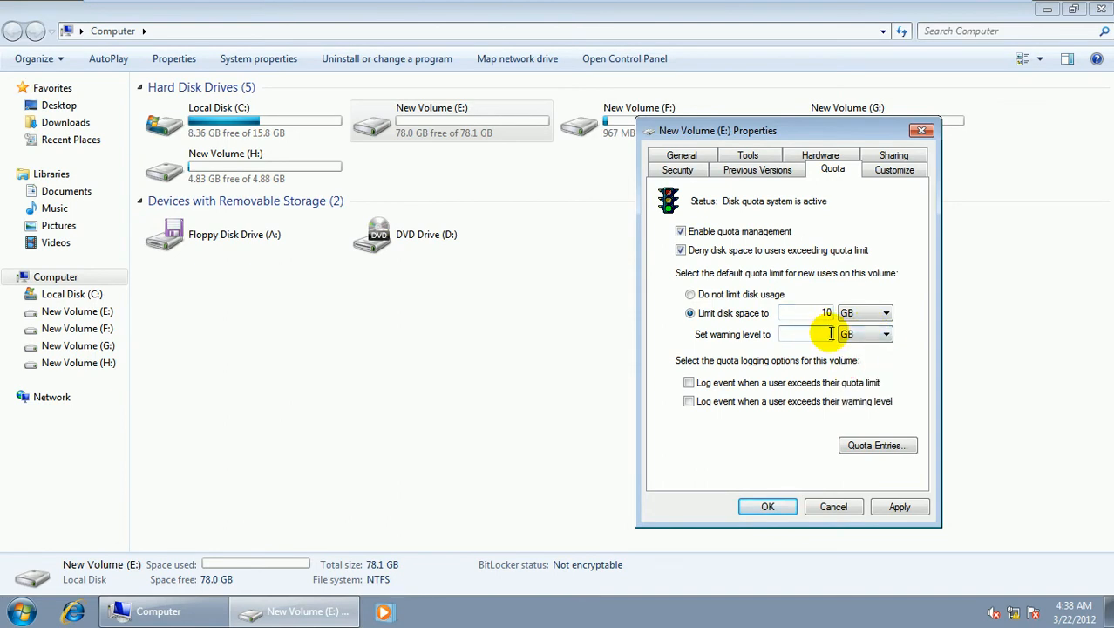
{"action": "type", "text": "8"}
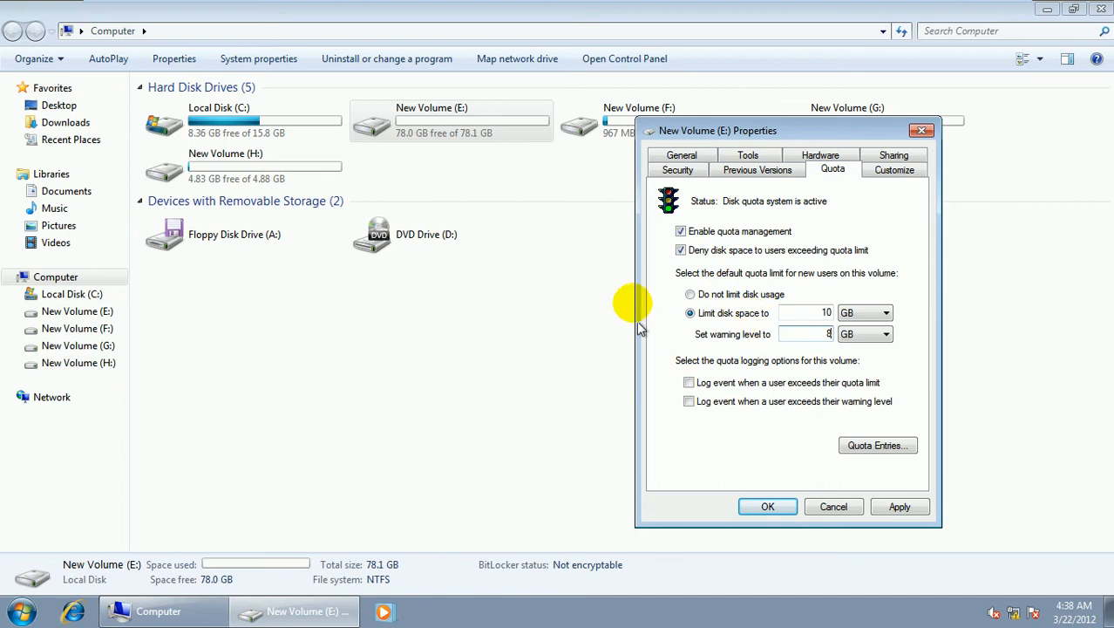
{"action": "double_click", "coordinate": [826, 312]}
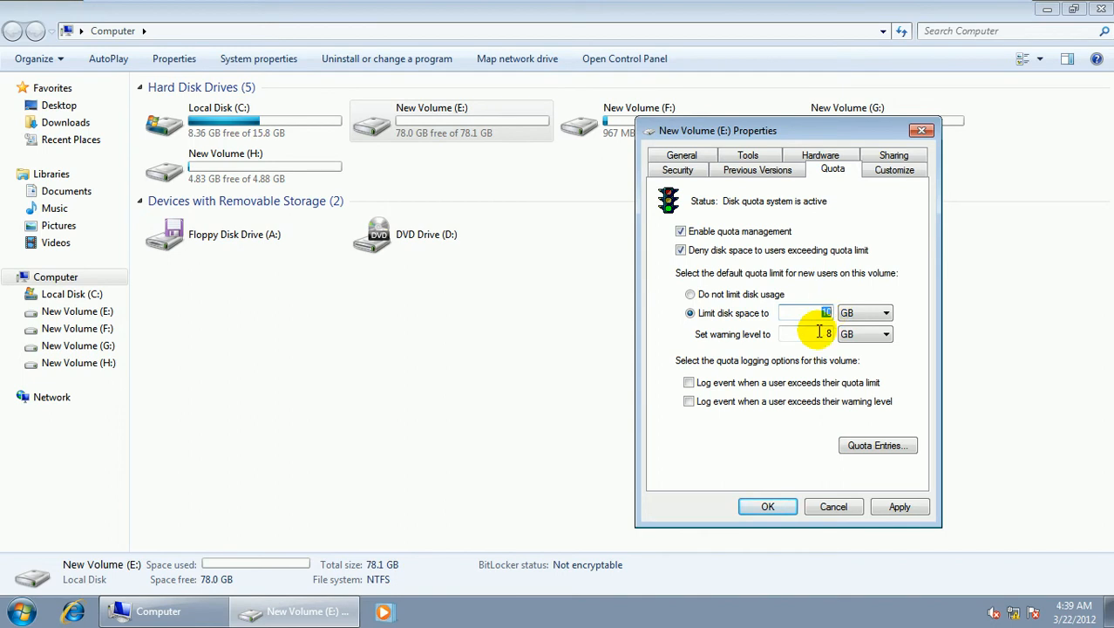
{"action": "double_click", "coordinate": [829, 334]}
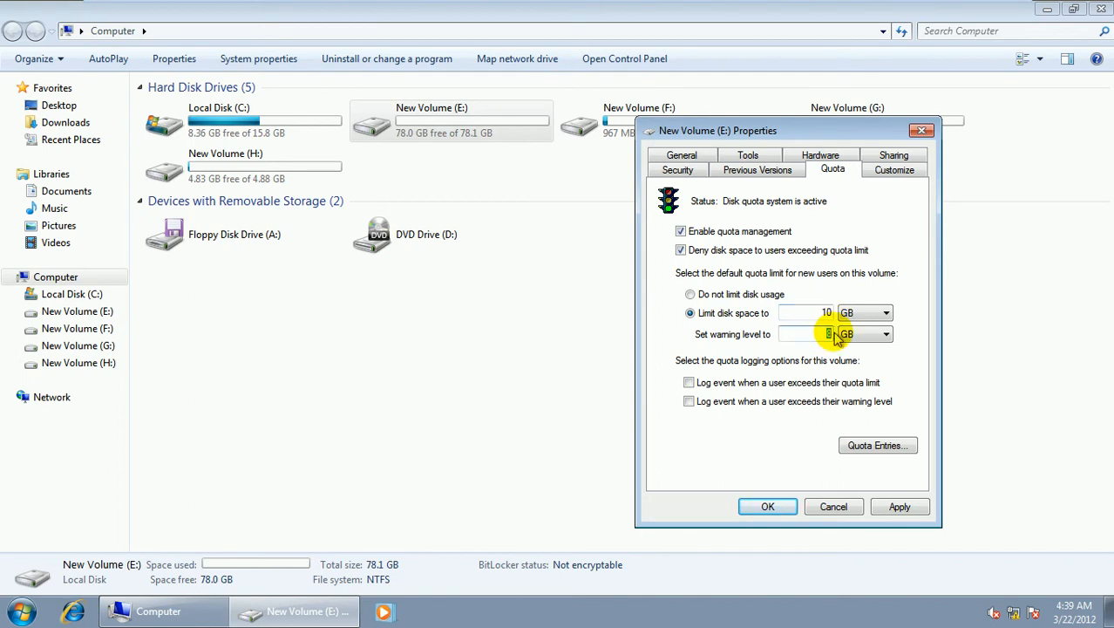
{"action": "left_click", "coordinate": [701, 294]}
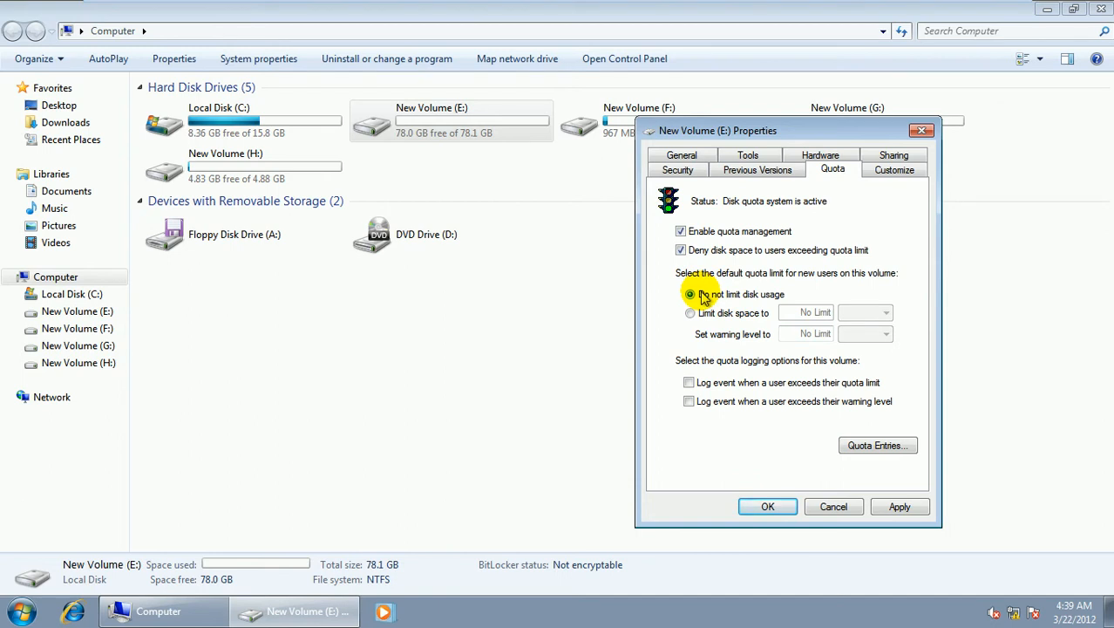
- Examine the quota entries for New Volume (E:) and the commands available for them, and close the list
{"action": "left_click", "coordinate": [877, 446]}
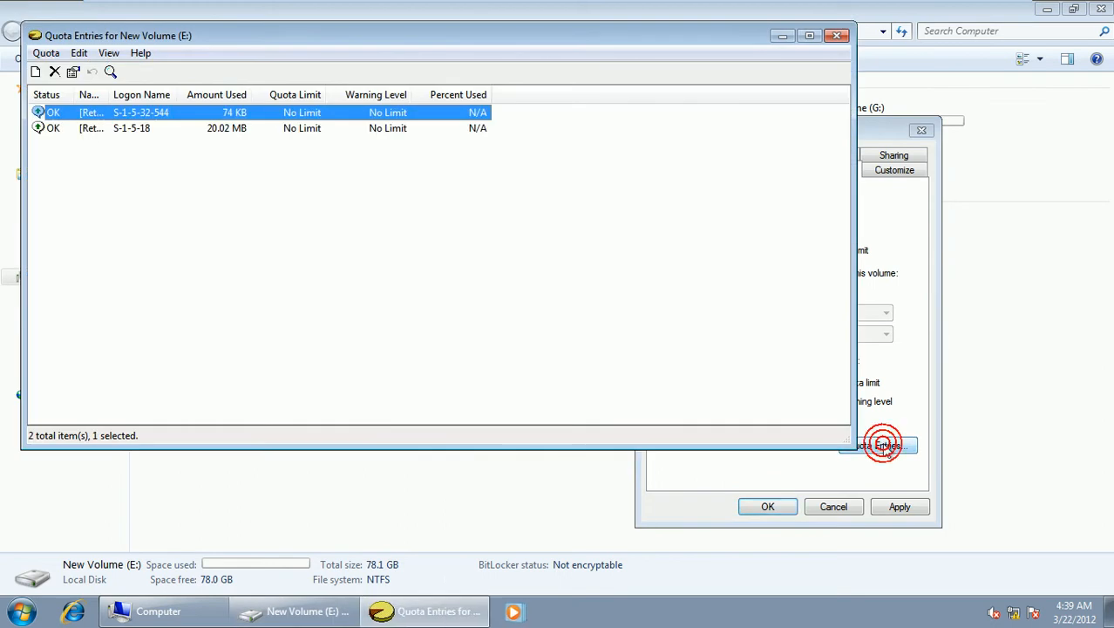
{"action": "left_click_drag", "start_coordinate": [161, 42], "coordinate": [305, 72]}
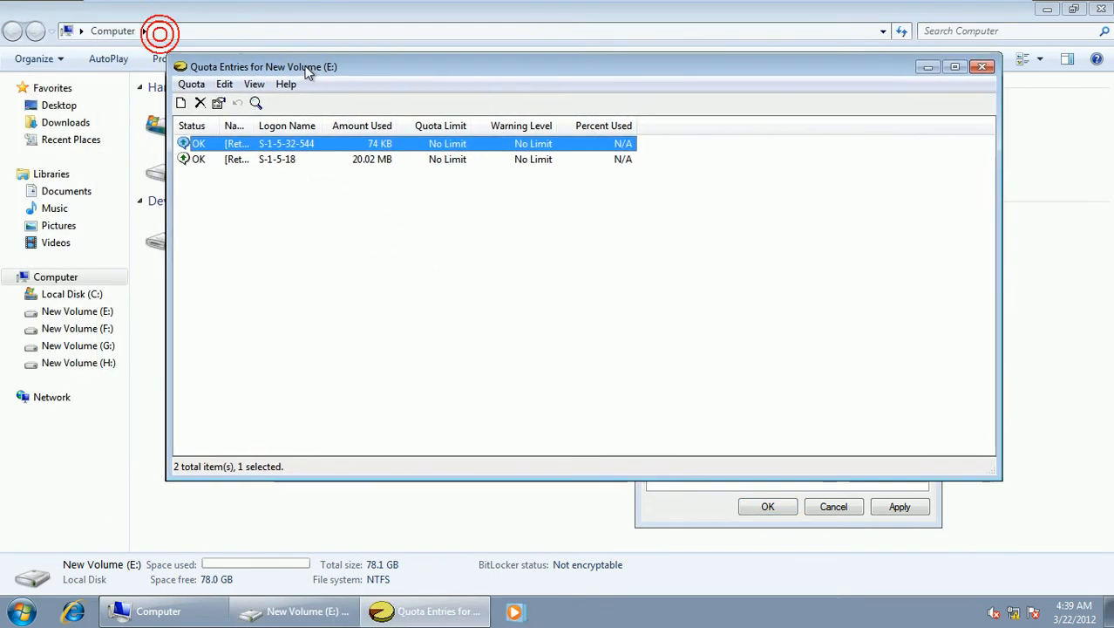
{"action": "left_click", "coordinate": [190, 84]}
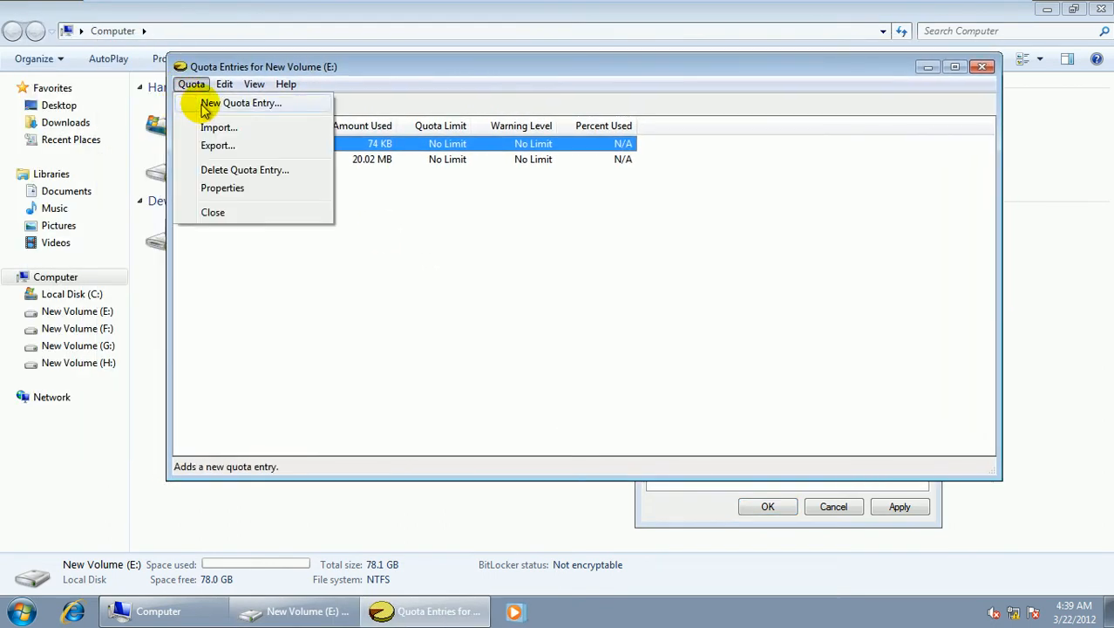
{"action": "left_click", "coordinate": [574, 259]}
{"action": "left_click", "coordinate": [983, 66]}
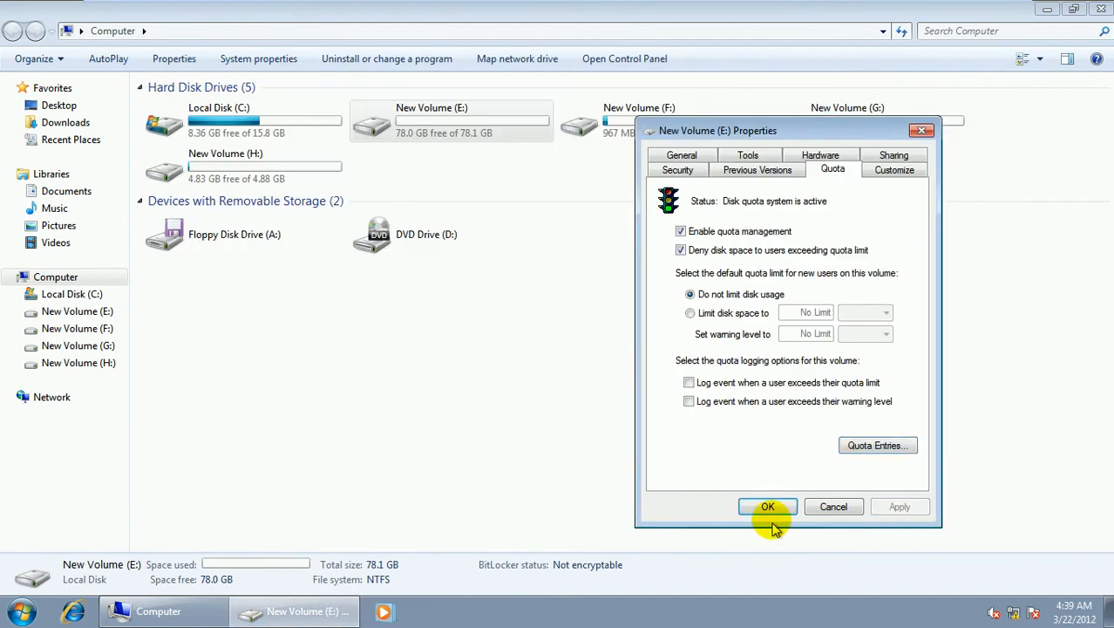
- Accept the quota settings for New Volume (E:) and restore the Computer window to its smaller size
{"action": "left_click", "coordinate": [768, 506]}
{"action": "left_click", "coordinate": [600, 374]}
{"action": "left_click", "coordinate": [1072, 8]}
- Open Computer Management and display the Users folder under Local Users and Groups
{"action": "right_click", "coordinate": [29, 114]}
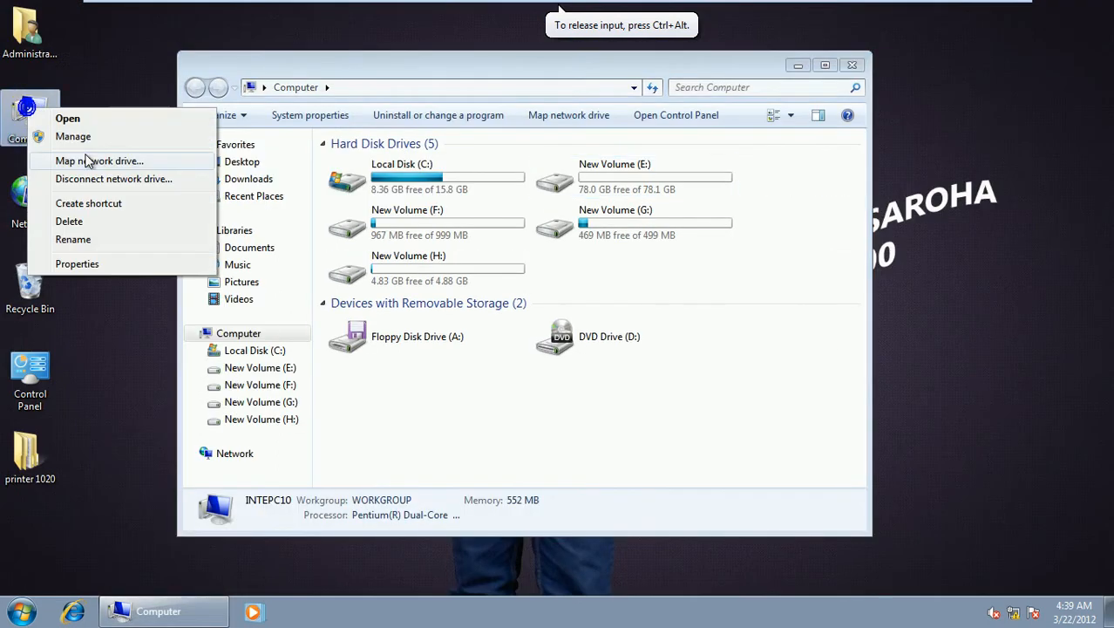
{"action": "left_click", "coordinate": [86, 139]}
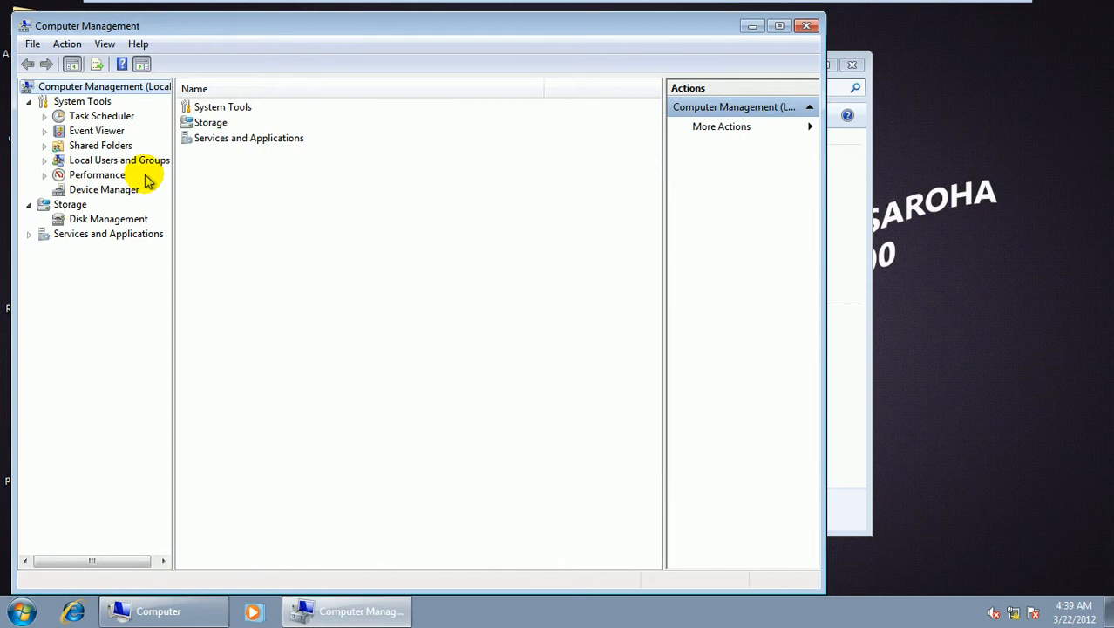
{"action": "left_click", "coordinate": [45, 160]}
{"action": "left_click", "coordinate": [96, 175]}
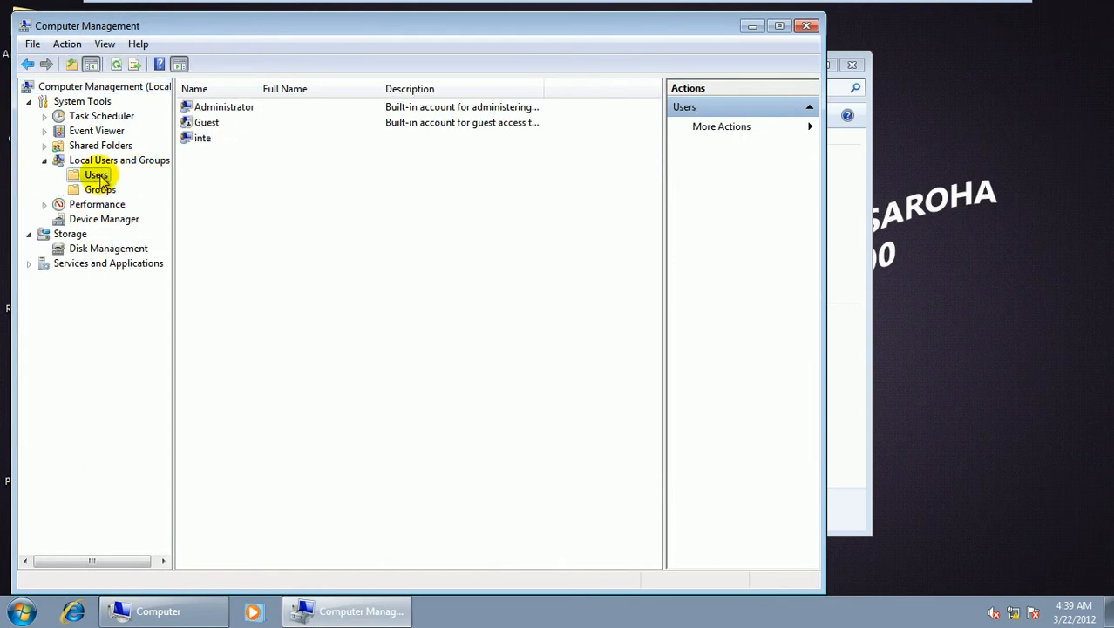
- Start a new local user named quota, and enter and confirm the account password
{"action": "right_click", "coordinate": [98, 175]}
{"action": "left_click", "coordinate": [131, 186]}
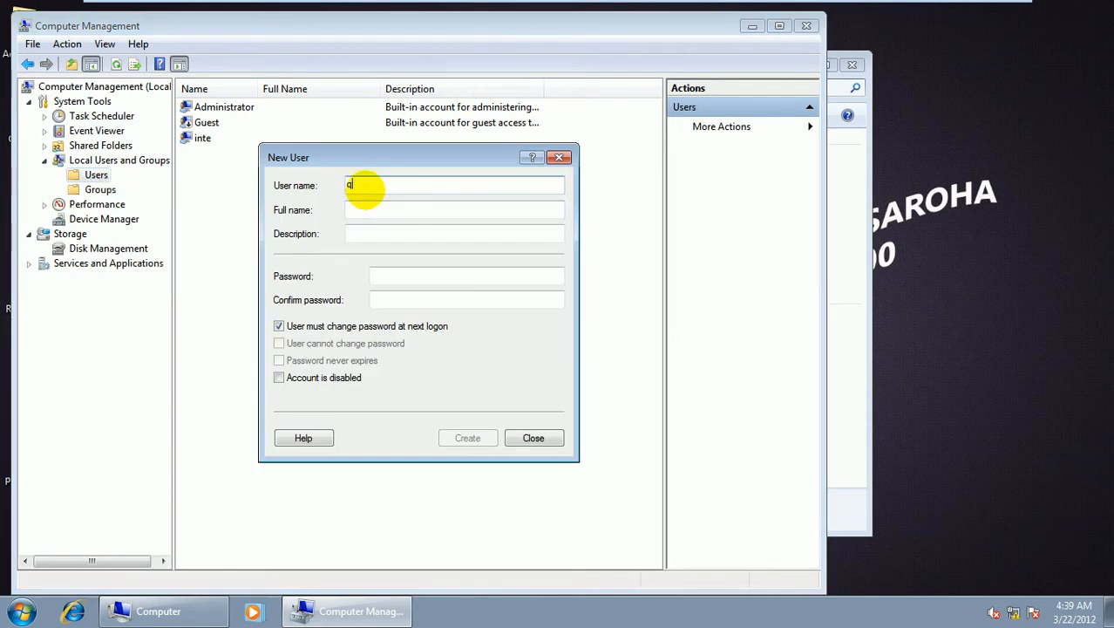
{"action": "type", "text": "q"}
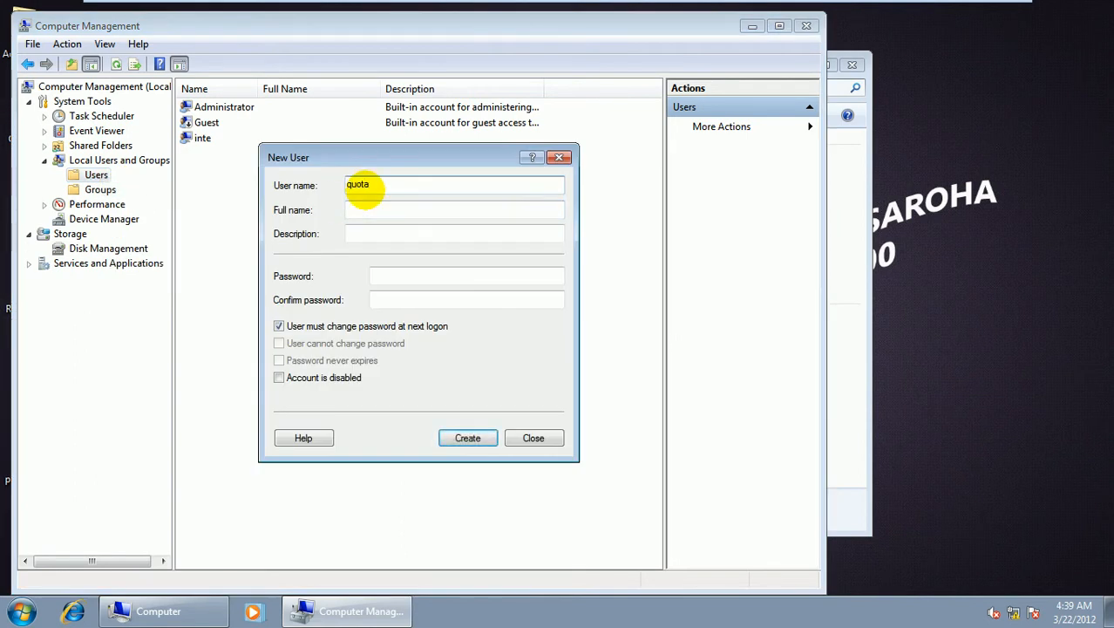
{"action": "left_click", "coordinate": [392, 279]}
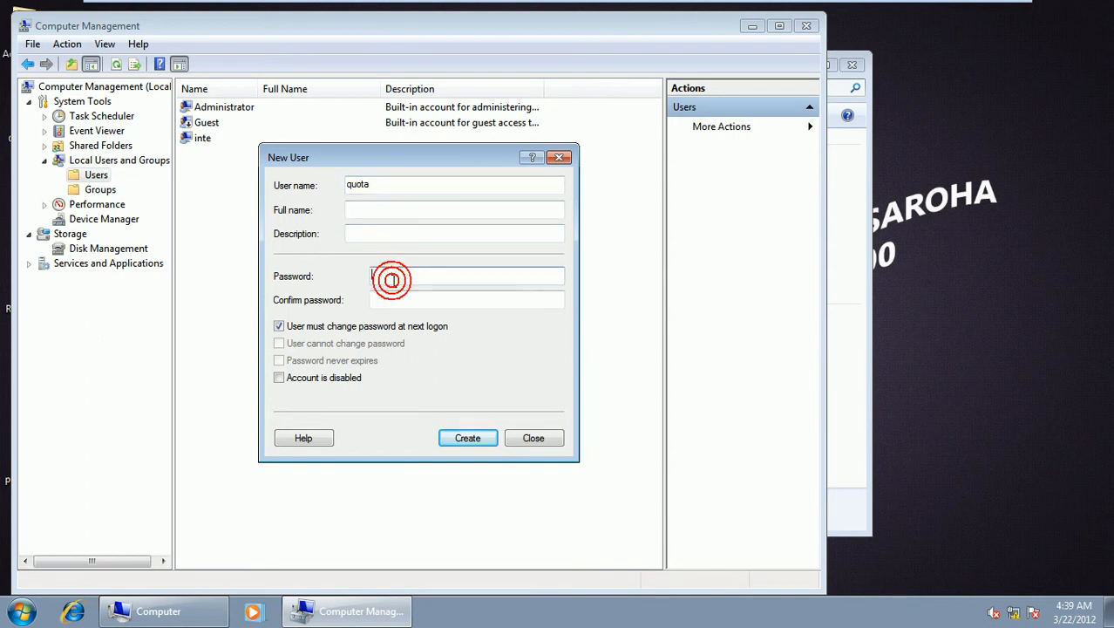
{"action": "type", "text": "••"}
{"action": "left_click", "coordinate": [388, 298]}
{"action": "type", "text": "••"}
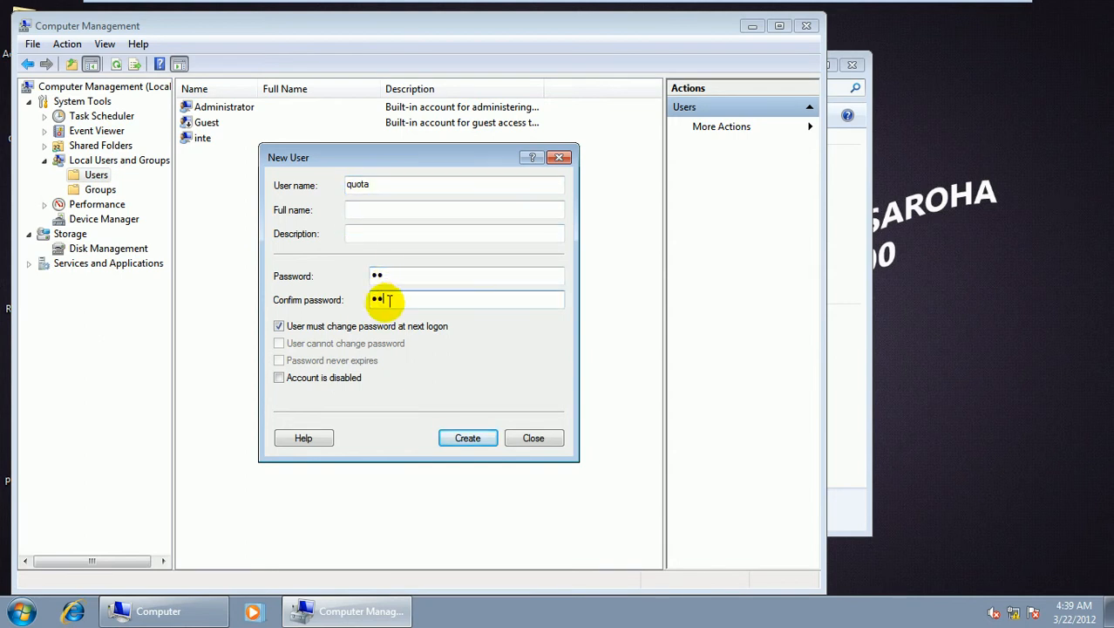
- Create the quota account with a password that never expires and cannot be changed by the user, without requiring a change at next logon
{"action": "left_click", "coordinate": [322, 329]}
{"action": "left_click", "coordinate": [298, 359]}
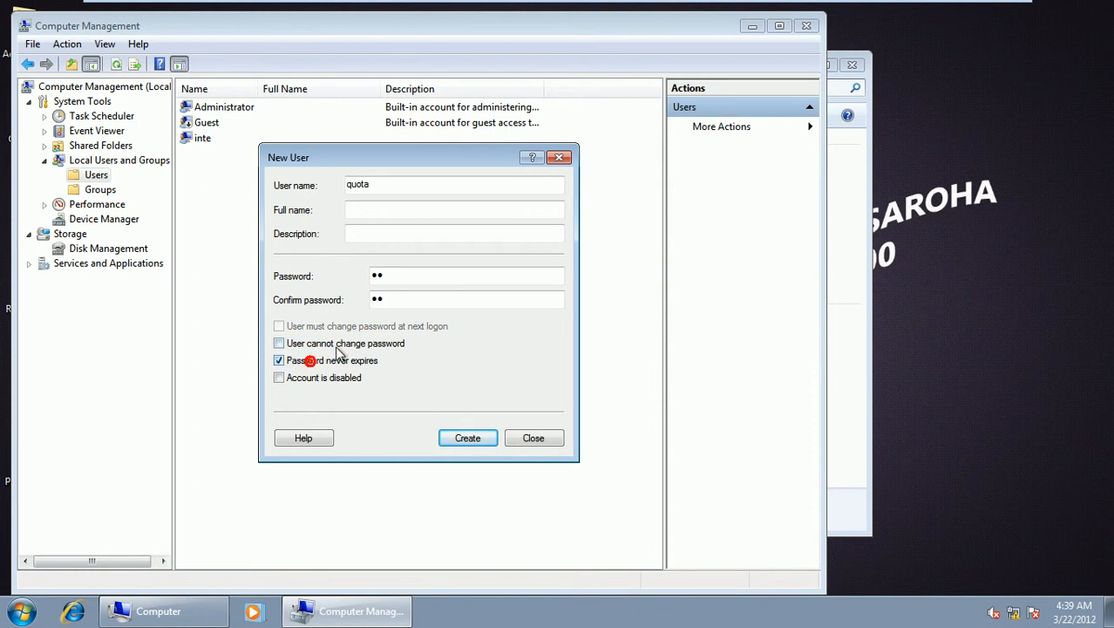
{"action": "left_click", "coordinate": [367, 342]}
{"action": "left_click", "coordinate": [466, 436]}
{"action": "left_click", "coordinate": [534, 438]}
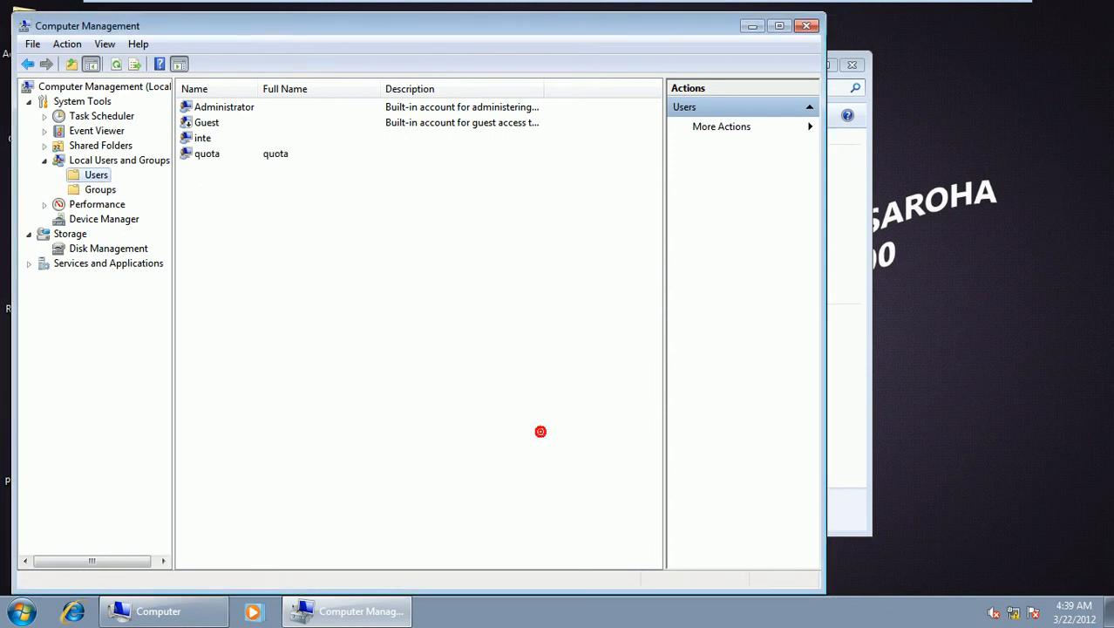
- Close Computer Management and show the quota settings in the properties of New Volume (E:)
{"action": "left_click", "coordinate": [806, 26]}
{"action": "right_click", "coordinate": [627, 176]}
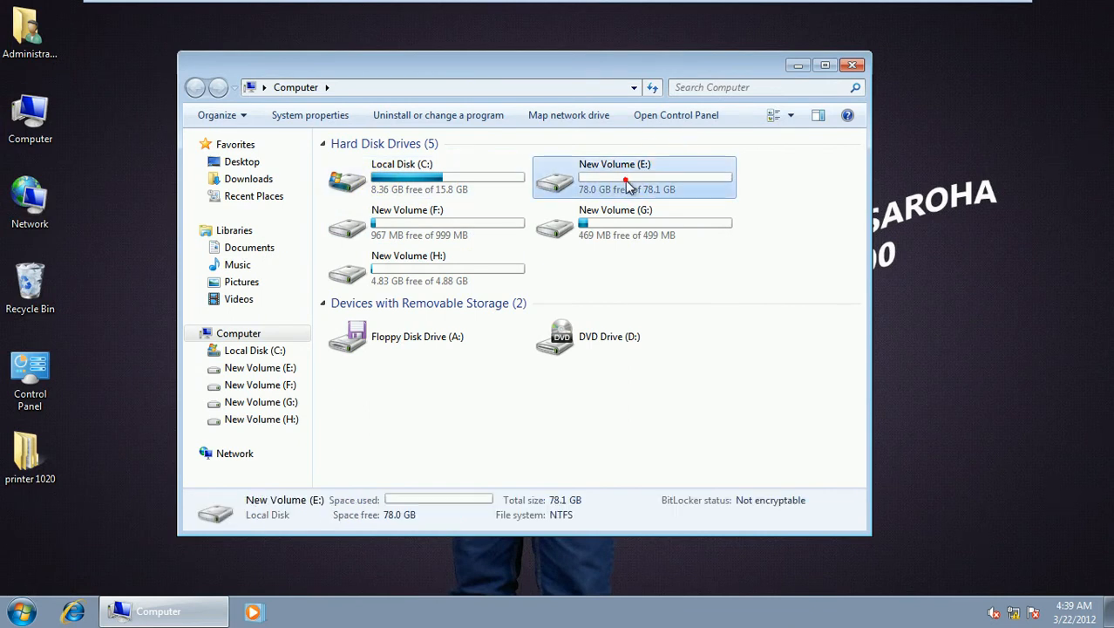
{"action": "left_click", "coordinate": [676, 397]}
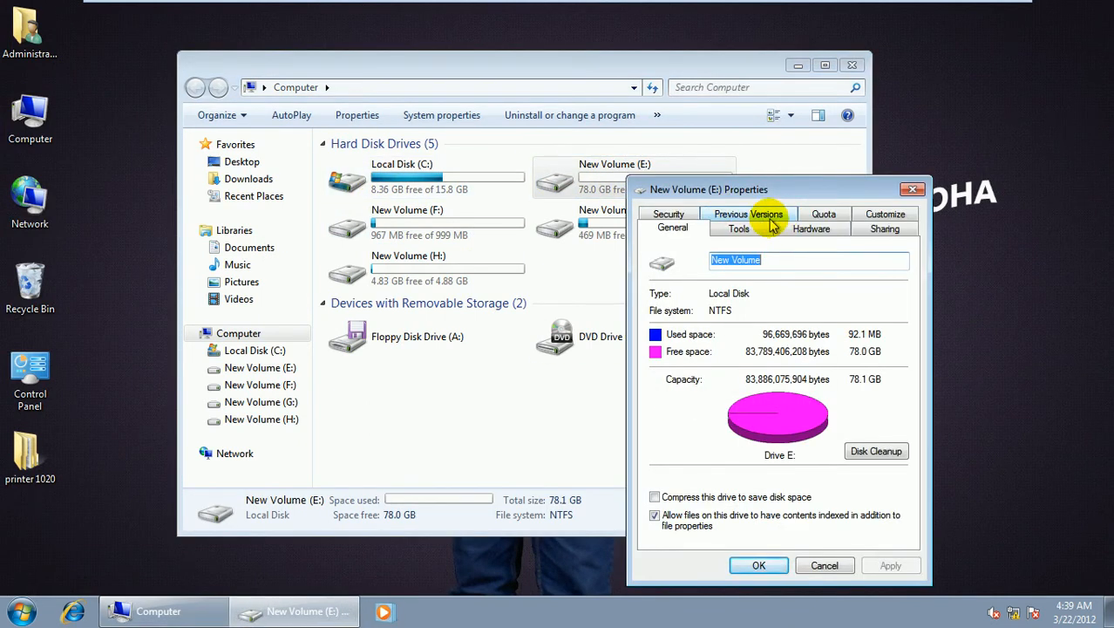
{"action": "left_click_drag", "start_coordinate": [720, 190], "coordinate": [568, 260]}
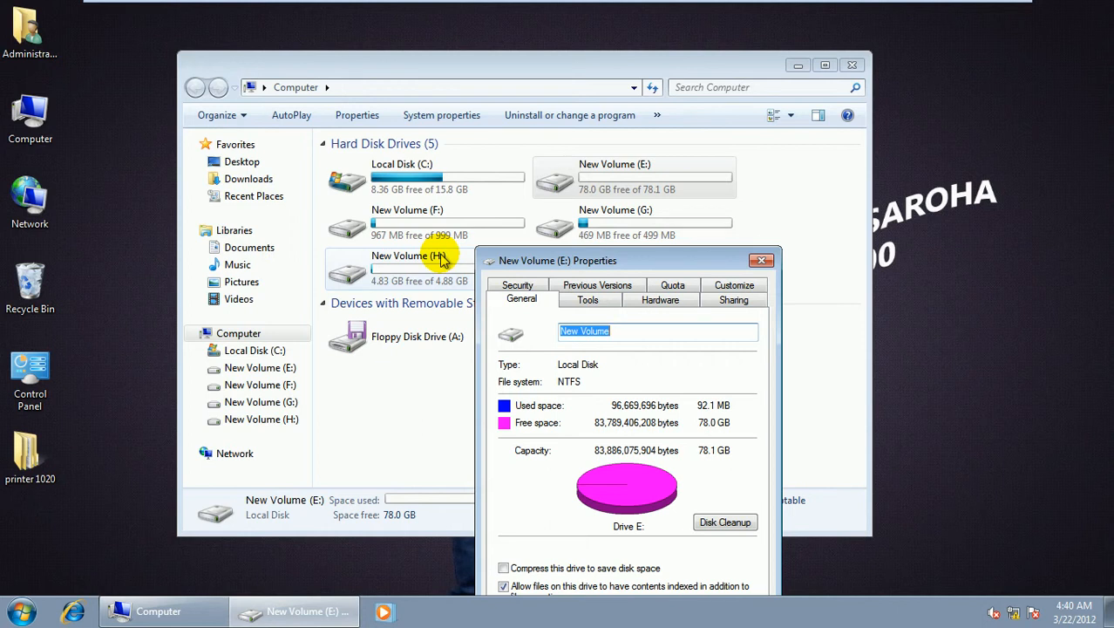
{"action": "left_click_drag", "start_coordinate": [667, 264], "coordinate": [685, 131]}
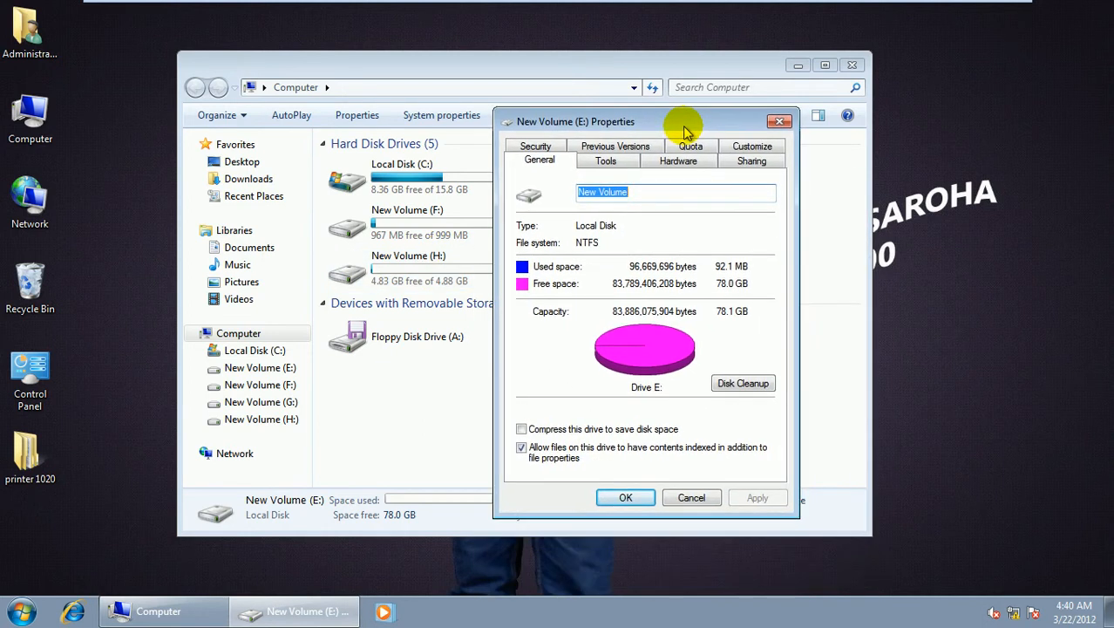
{"action": "left_click", "coordinate": [690, 147]}
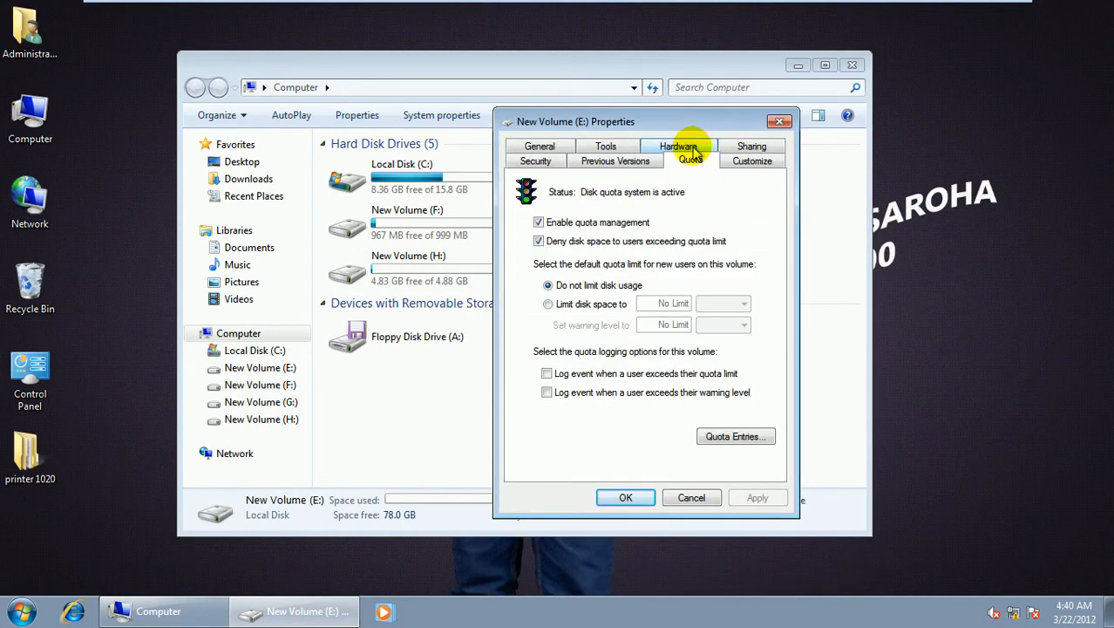
- Review the list of quota entries for New Volume (E:) and close it
{"action": "left_click", "coordinate": [732, 436]}
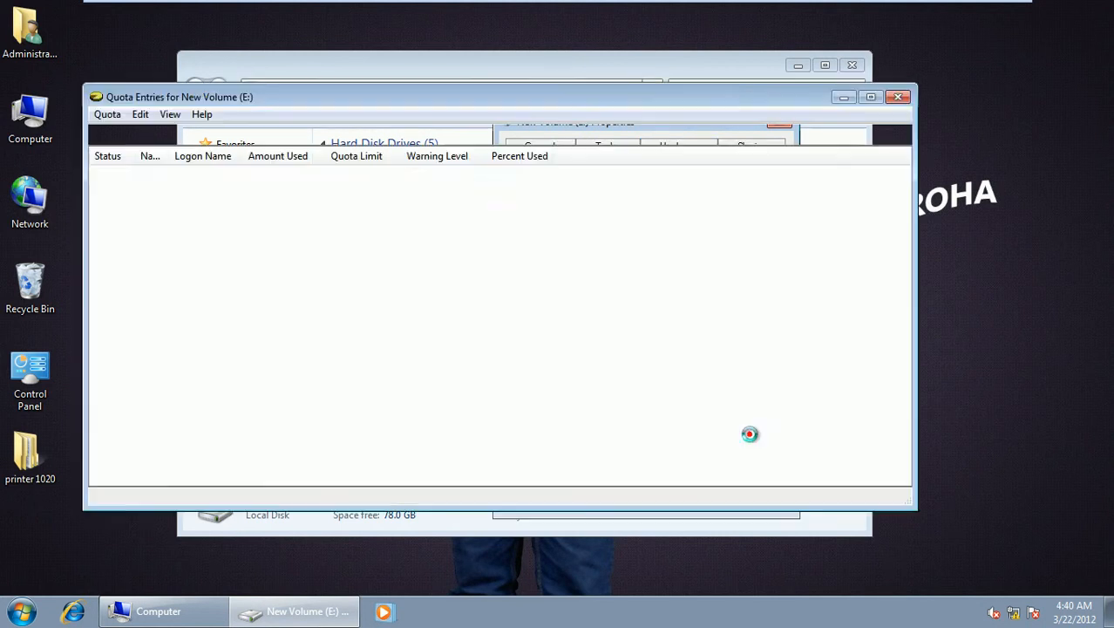
{"action": "left_click_drag", "start_coordinate": [344, 99], "coordinate": [464, 101]}
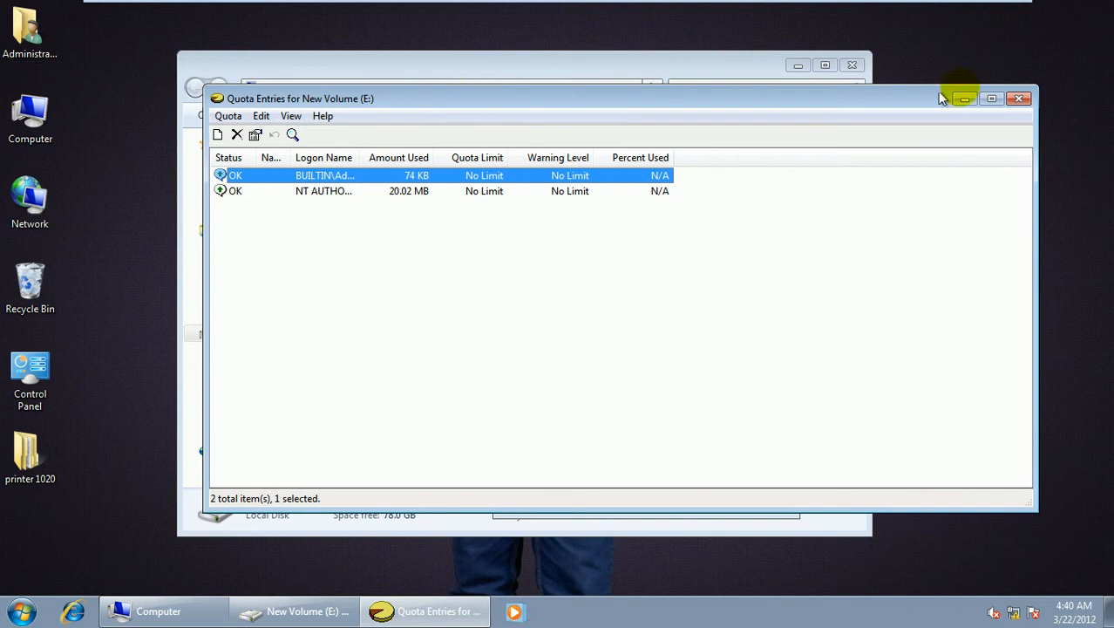
{"action": "left_click", "coordinate": [1021, 100]}
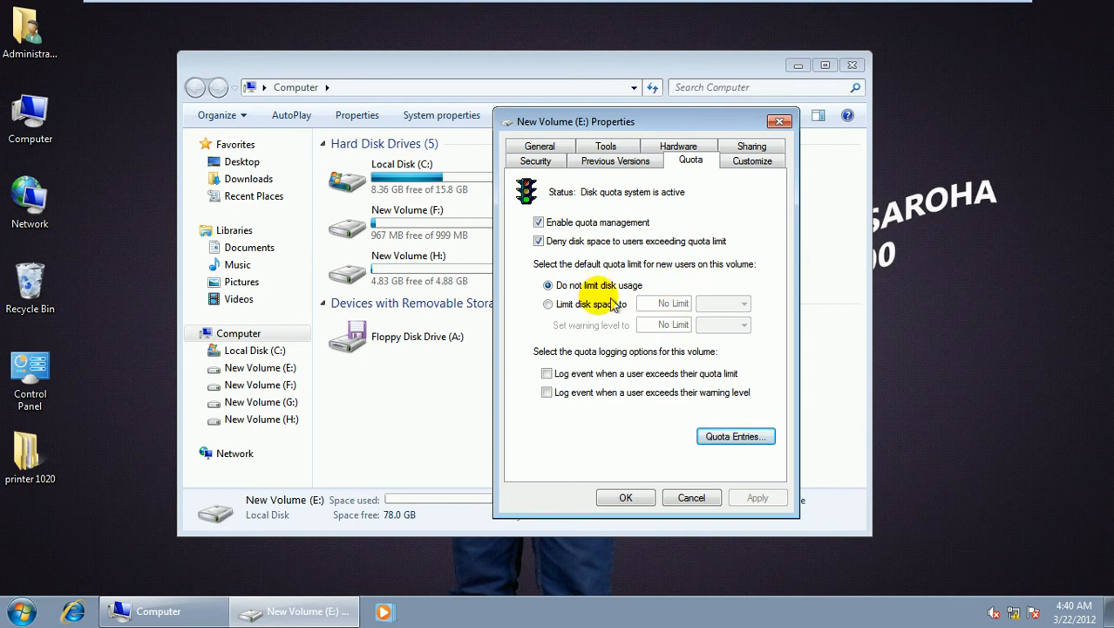
- Start a new quota entry on New Volume (E:) for the local user quota, found by searching the computer's accounts
{"action": "left_click", "coordinate": [751, 436]}
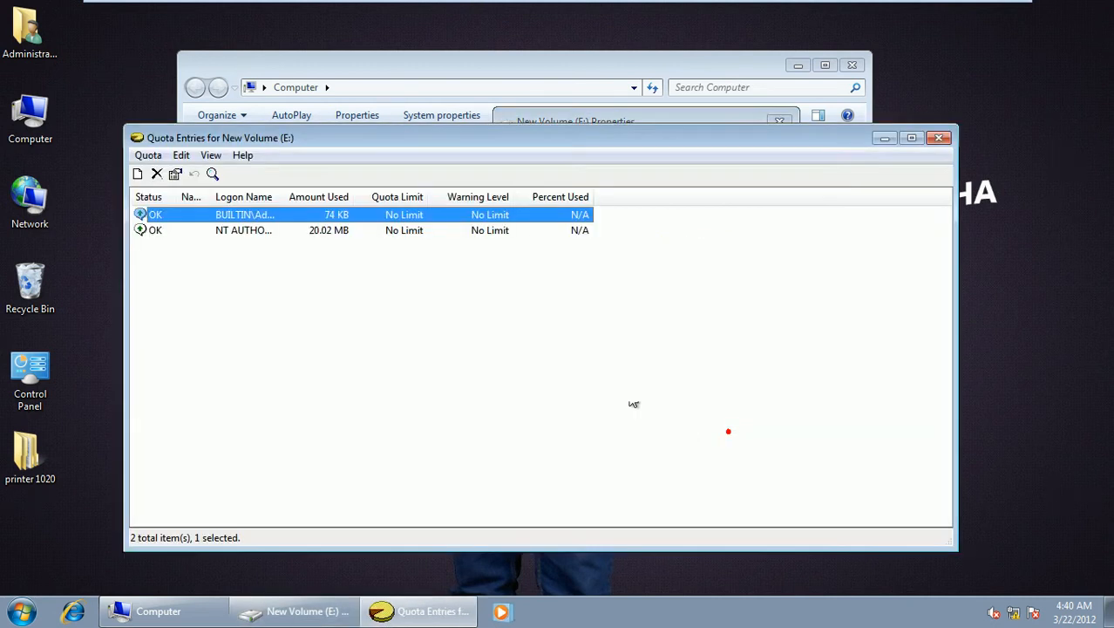
{"action": "left_click", "coordinate": [148, 157]}
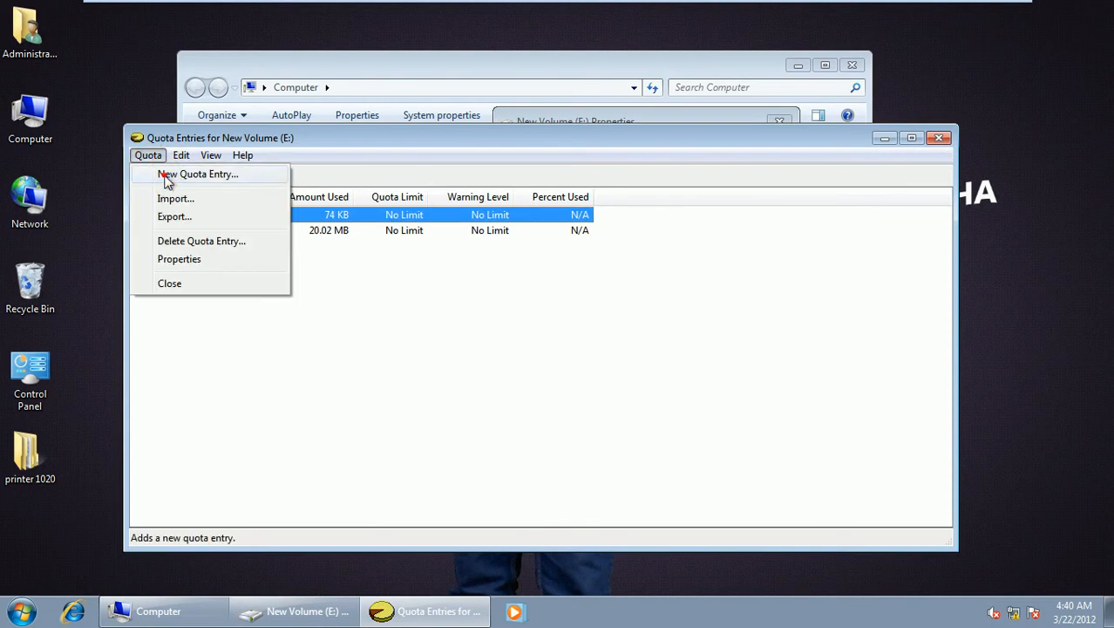
{"action": "left_click", "coordinate": [167, 177]}
{"action": "left_click", "coordinate": [180, 352]}
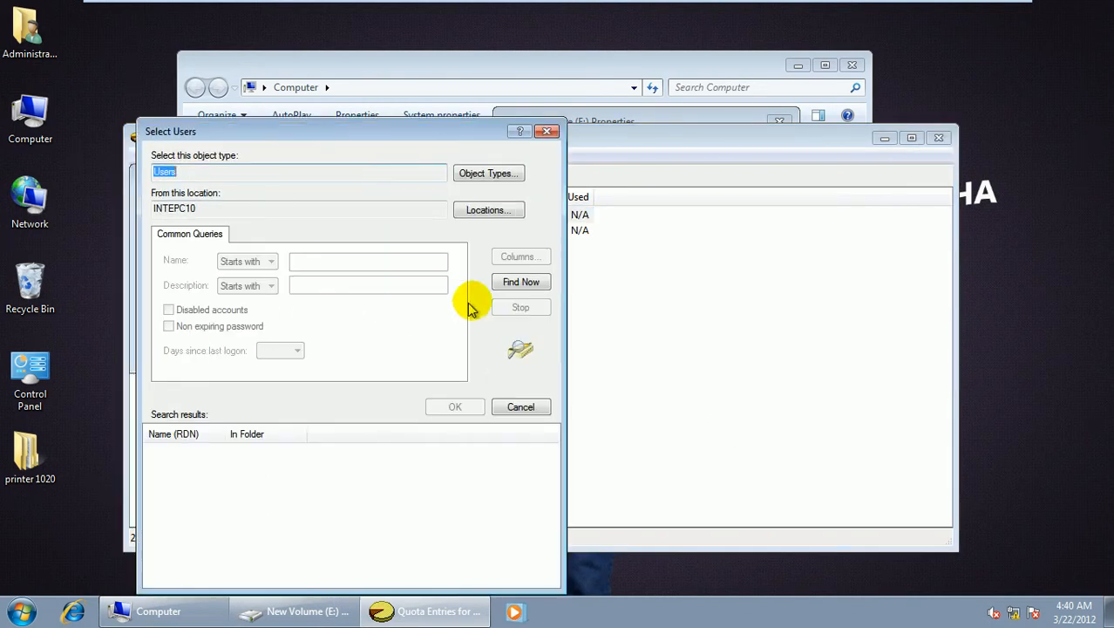
{"action": "left_click", "coordinate": [521, 282]}
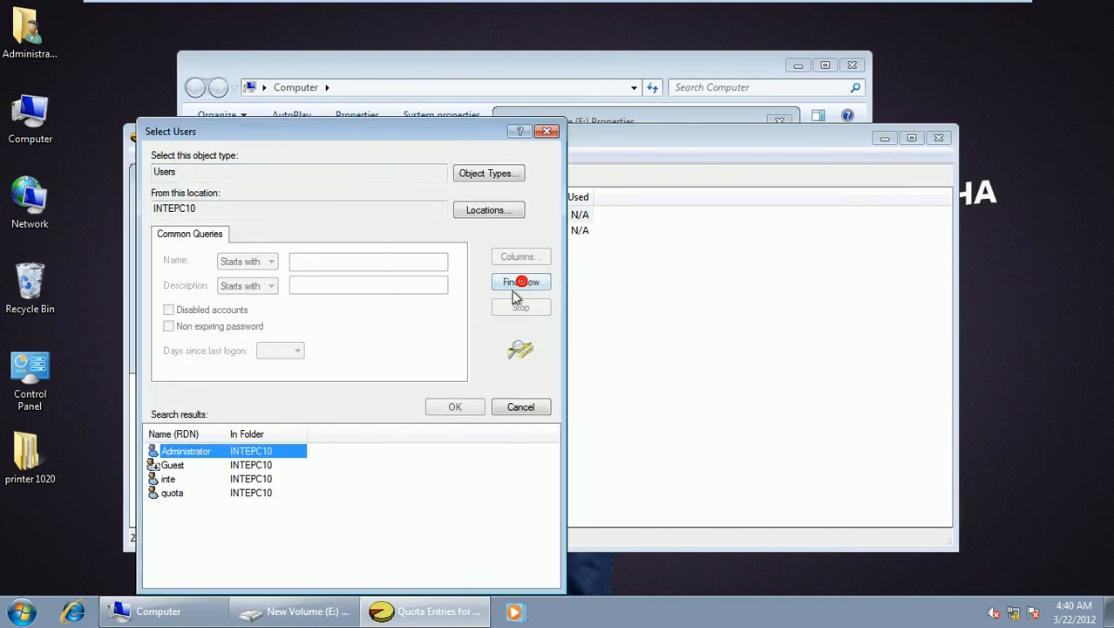
{"action": "left_click", "coordinate": [166, 493]}
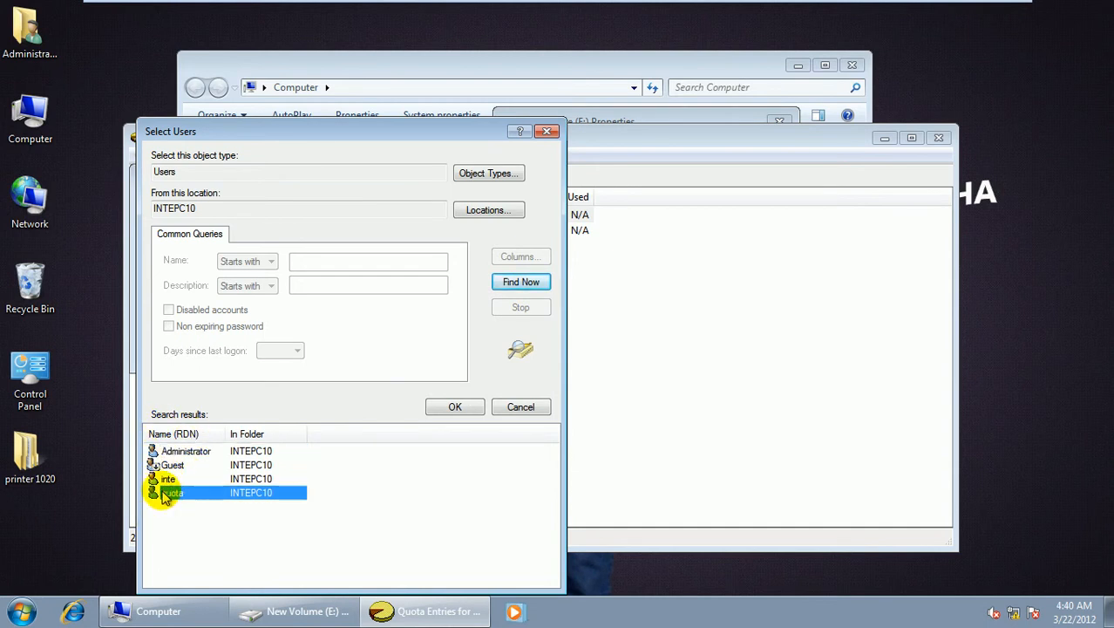
{"action": "left_click", "coordinate": [443, 406]}
{"action": "left_click", "coordinate": [406, 351]}
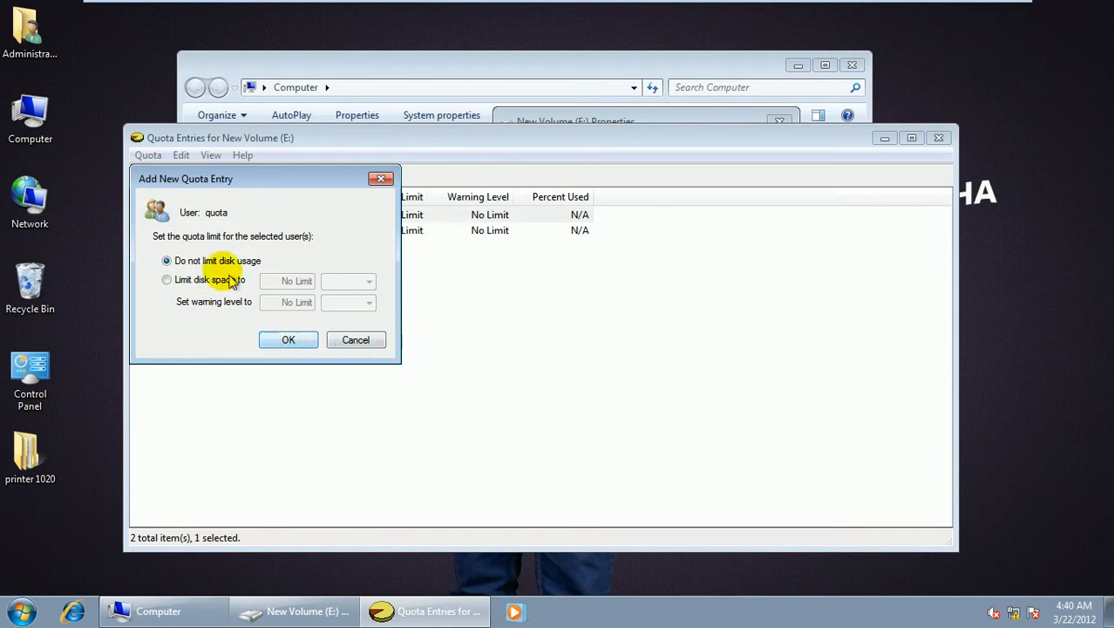
- Limit the quota user's disk space to 5 GB with a warning level of 3 GB, and add the entry
{"action": "left_click", "coordinate": [198, 280]}
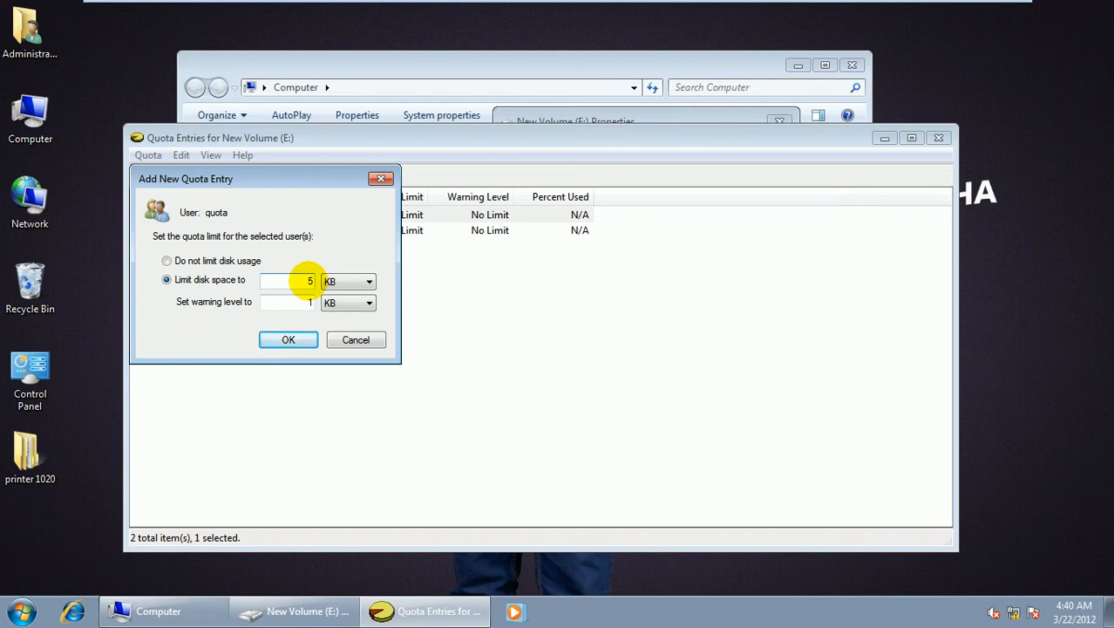
{"action": "left_click", "coordinate": [366, 281]}
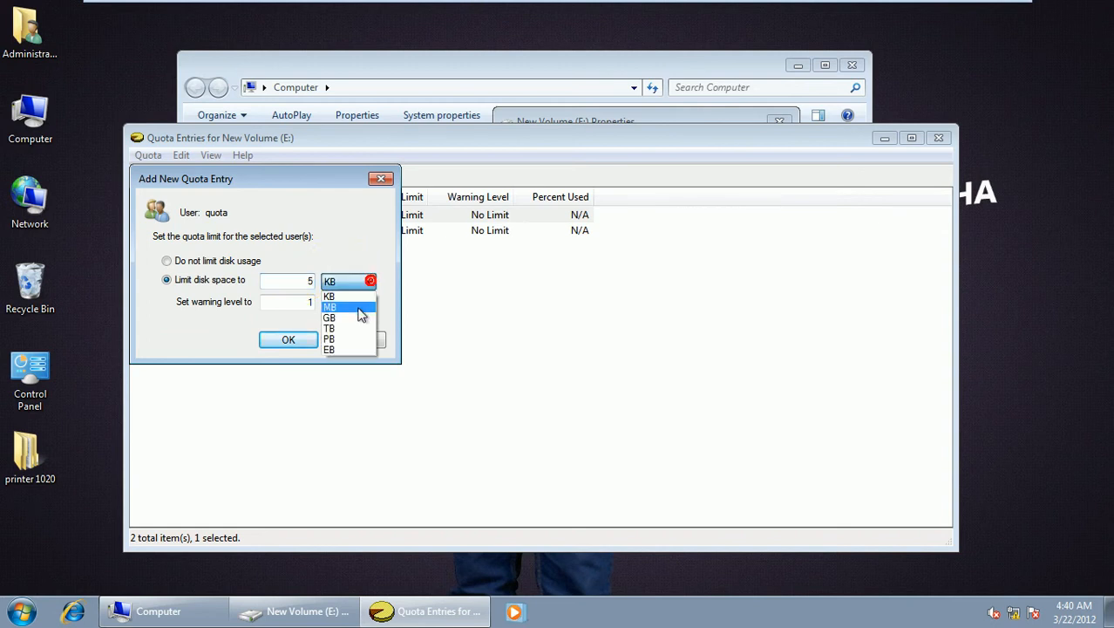
{"action": "left_click", "coordinate": [356, 318]}
{"action": "left_click", "coordinate": [314, 302]}
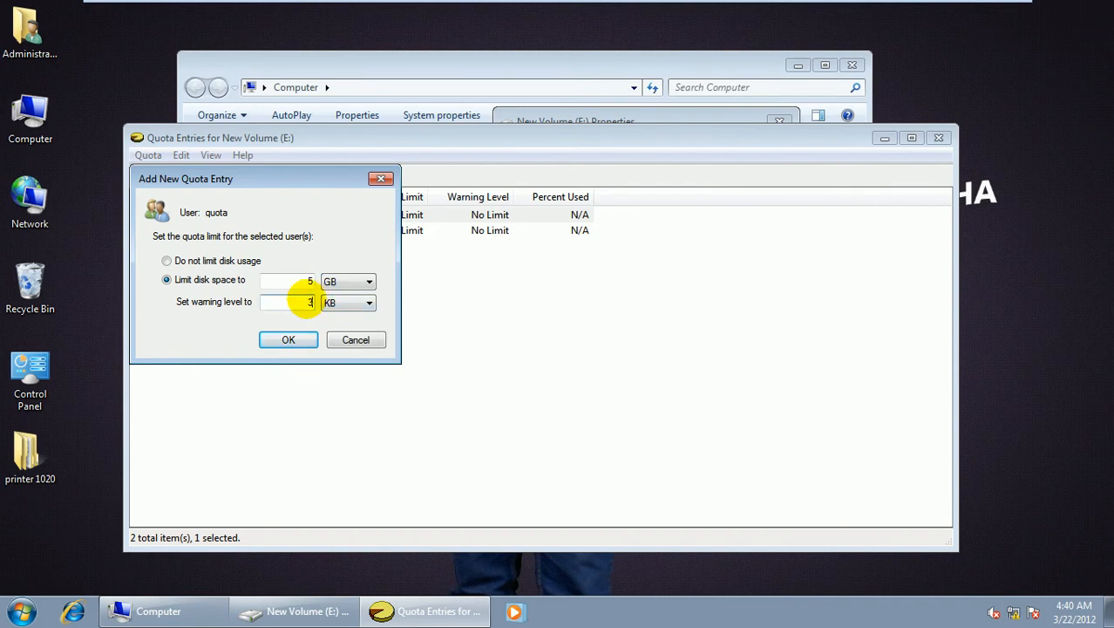
{"action": "left_click", "coordinate": [368, 303]}
{"action": "left_click", "coordinate": [350, 338]}
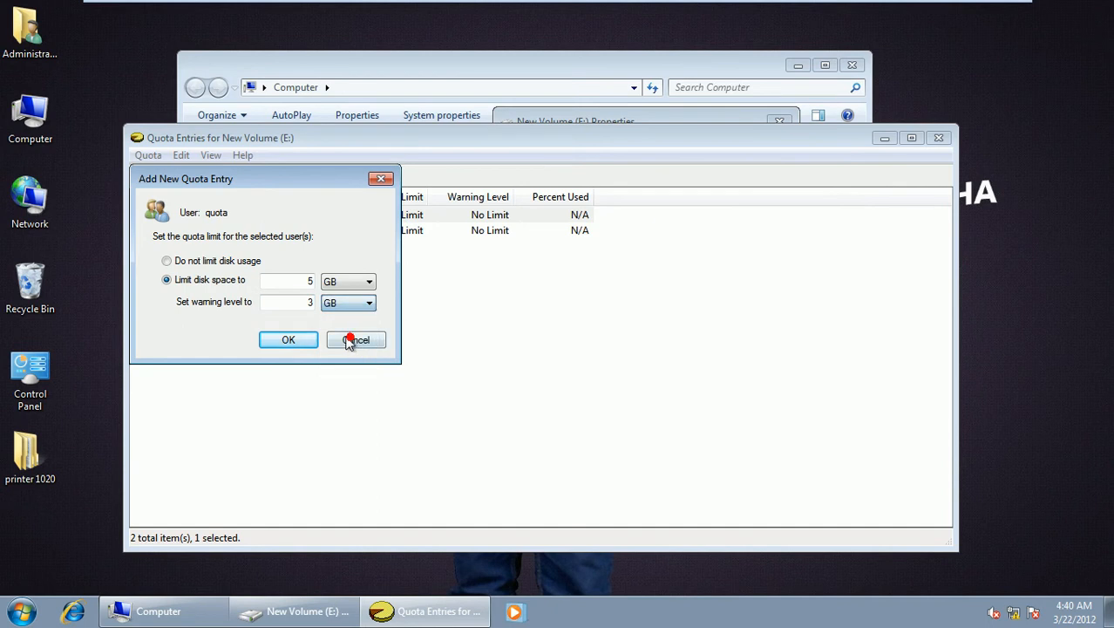
{"action": "left_click", "coordinate": [287, 340]}
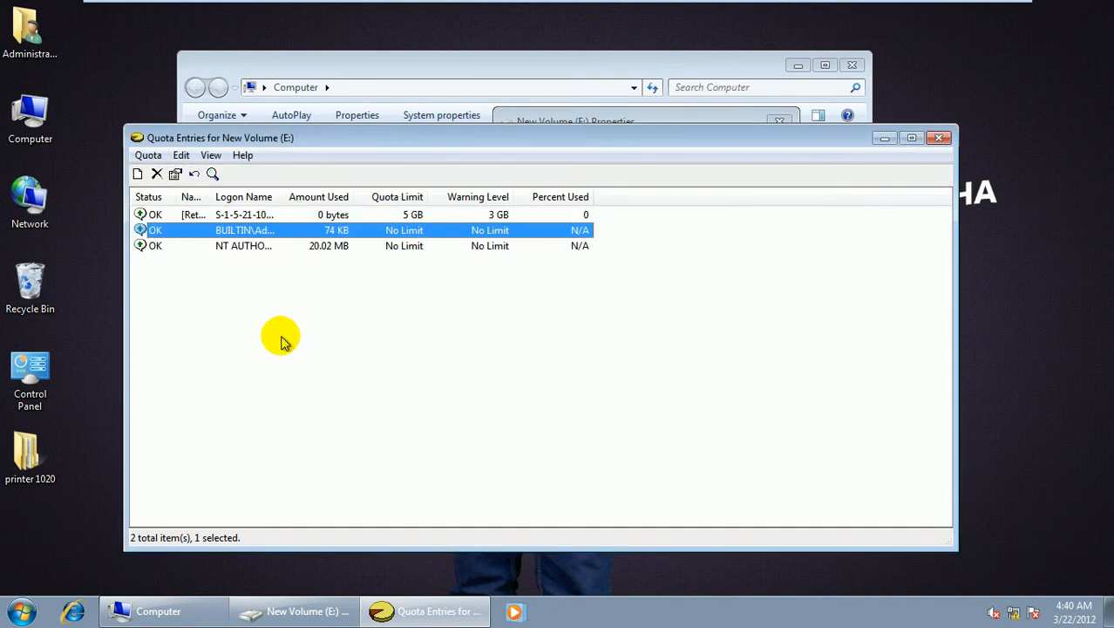
- Check the quota user's entry settings without changing them, and close the quota entries list
{"action": "left_click", "coordinate": [206, 219]}
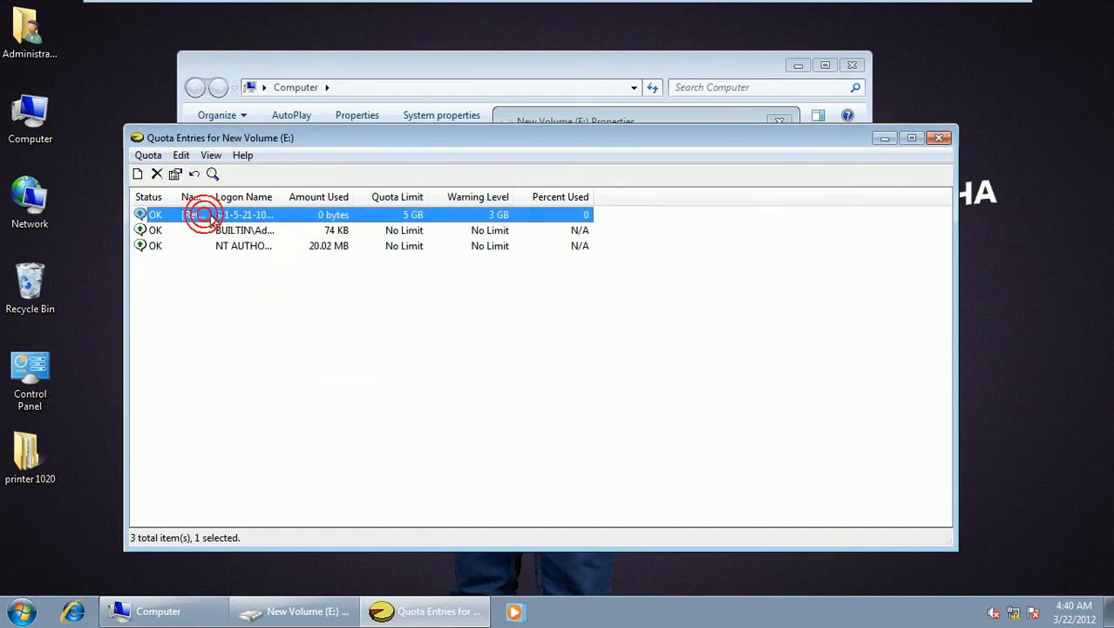
{"action": "double_click", "coordinate": [401, 215]}
{"action": "left_click_drag", "start_coordinate": [267, 215], "coordinate": [652, 155]}
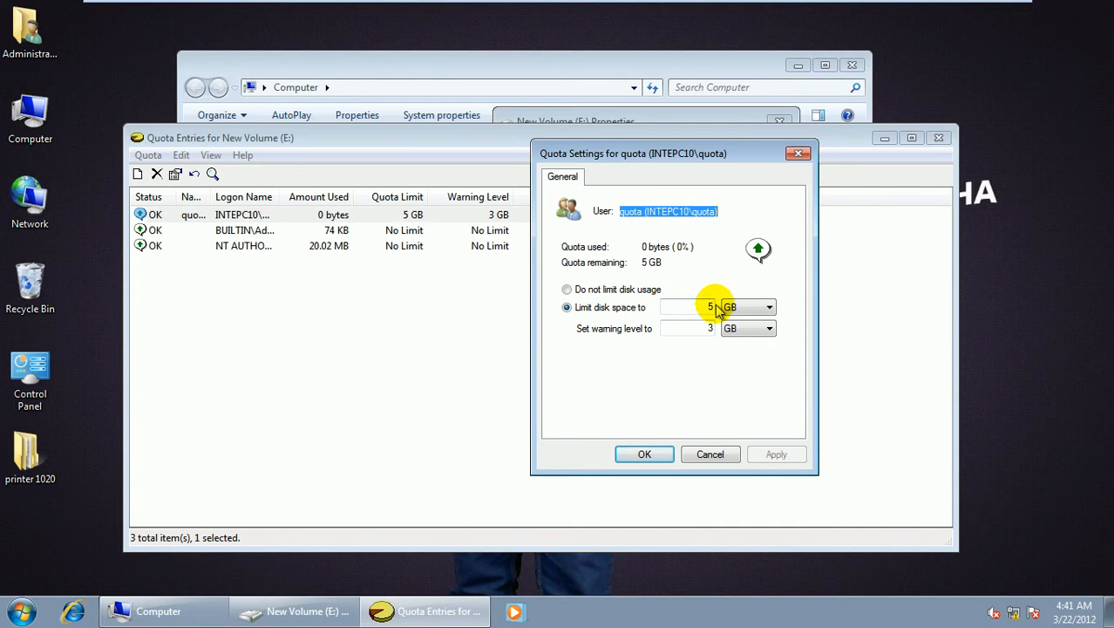
{"action": "left_click", "coordinate": [708, 307]}
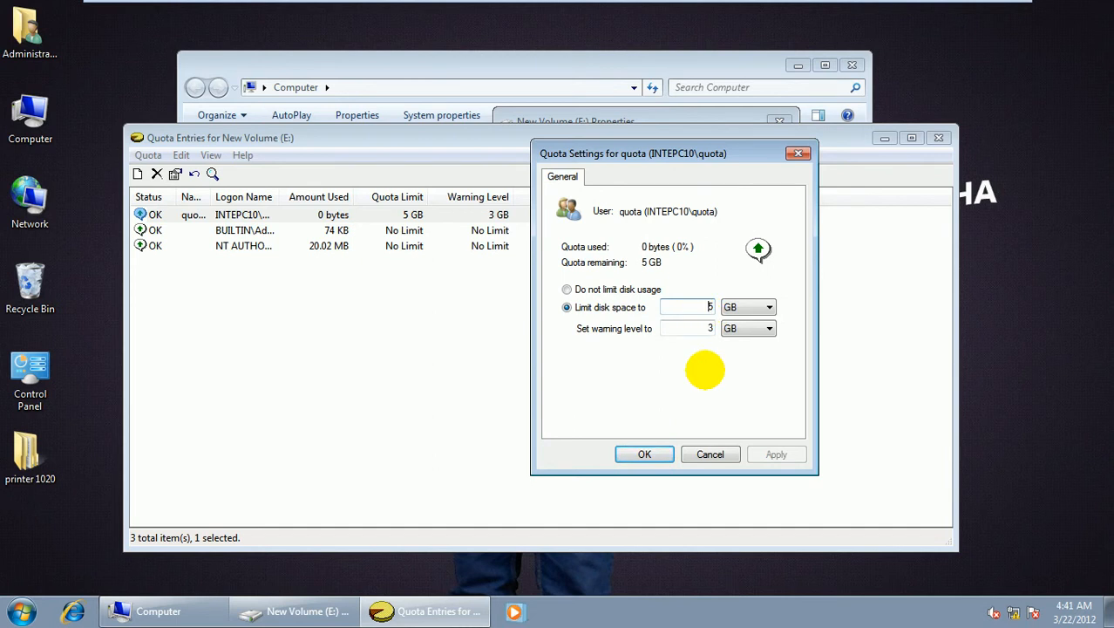
{"action": "left_click", "coordinate": [689, 455]}
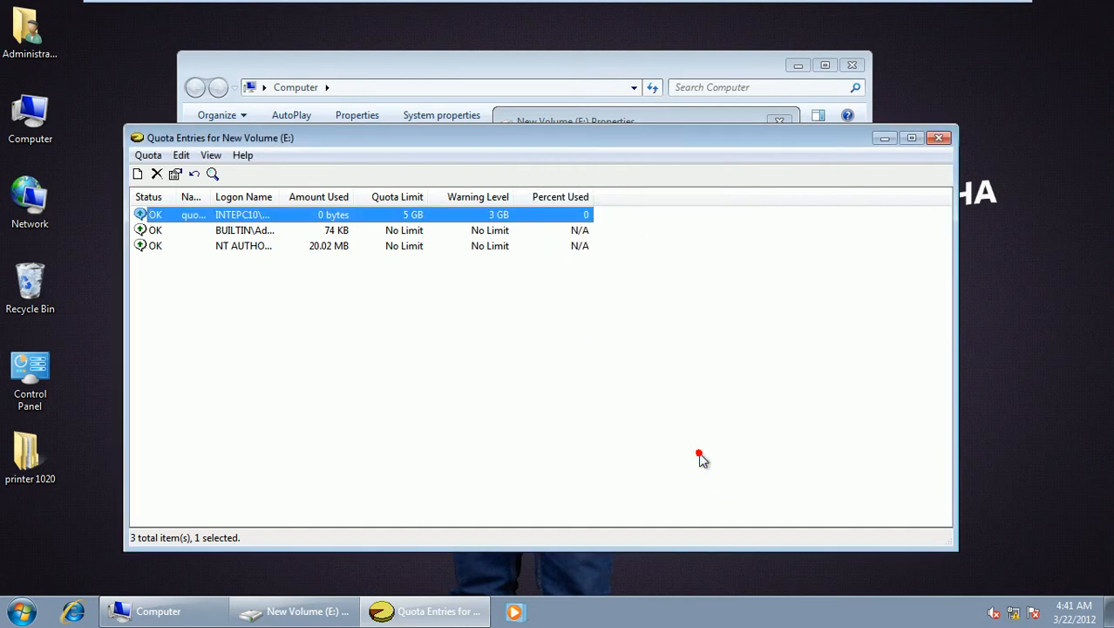
{"action": "left_click", "coordinate": [146, 155]}
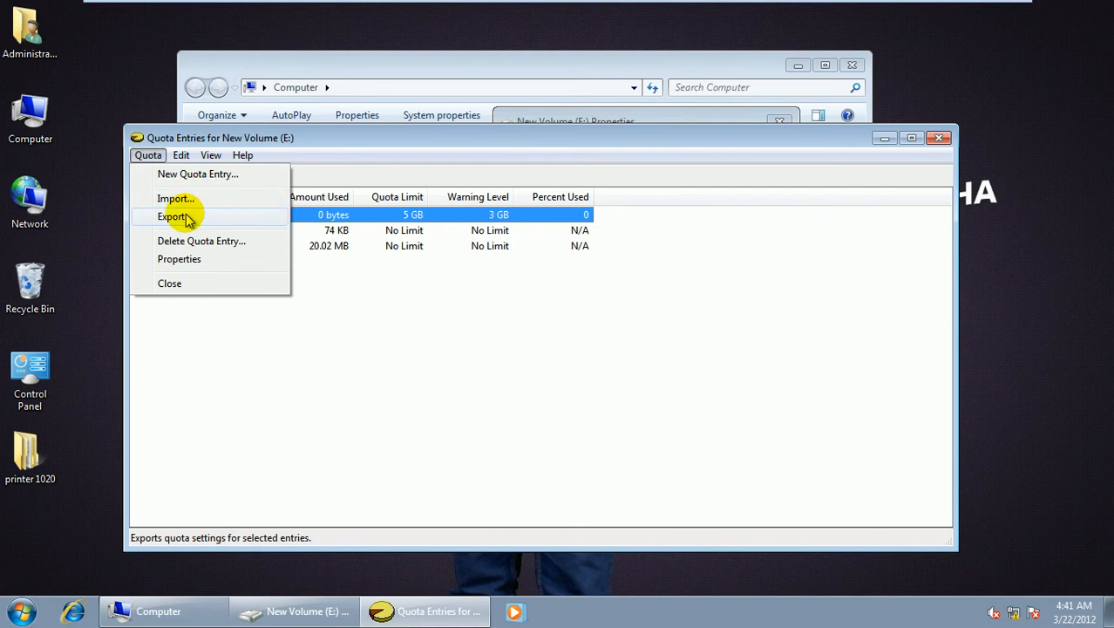
{"action": "left_click", "coordinate": [176, 288]}
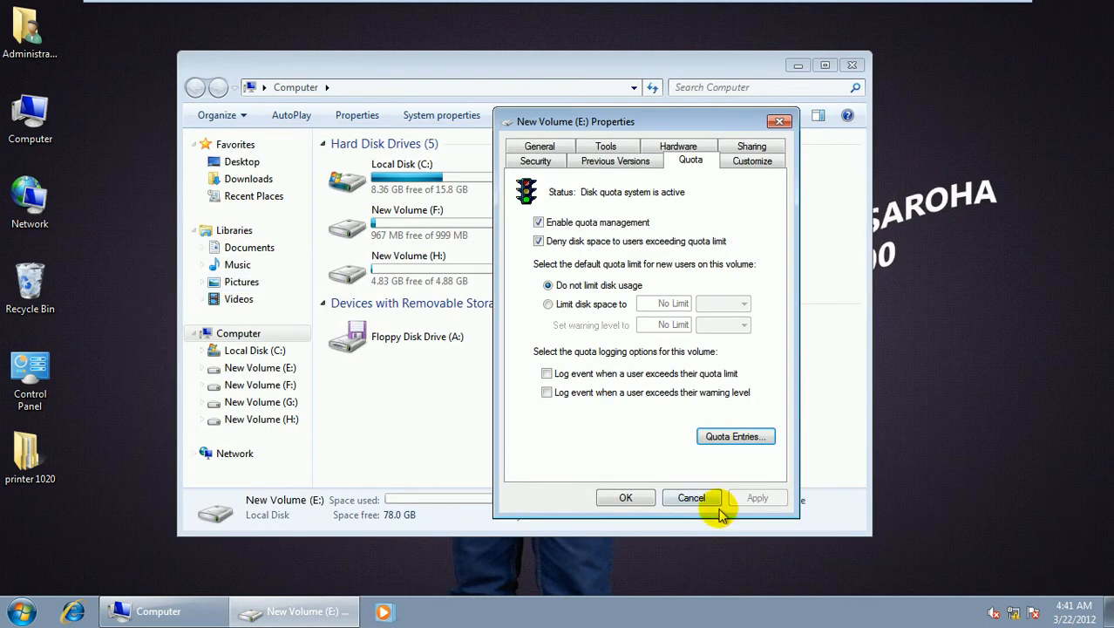
- Enable event logging for users exceeding their quota limit and their warning level, and accept the volume's quota settings
{"action": "left_click", "coordinate": [562, 376]}
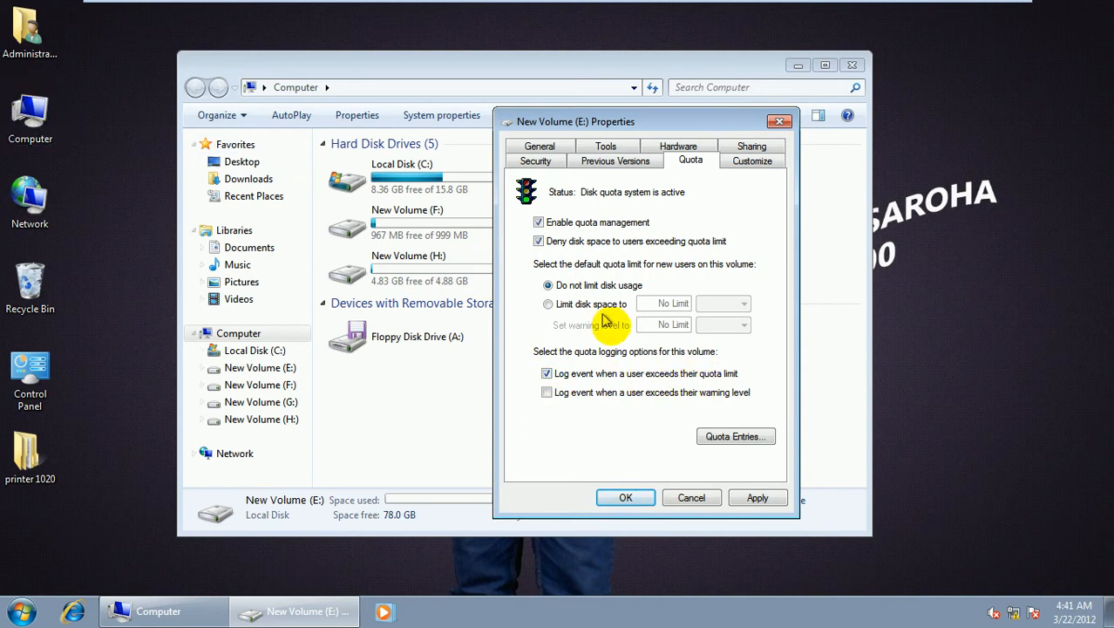
{"action": "left_click", "coordinate": [545, 393]}
{"action": "left_click", "coordinate": [547, 393]}
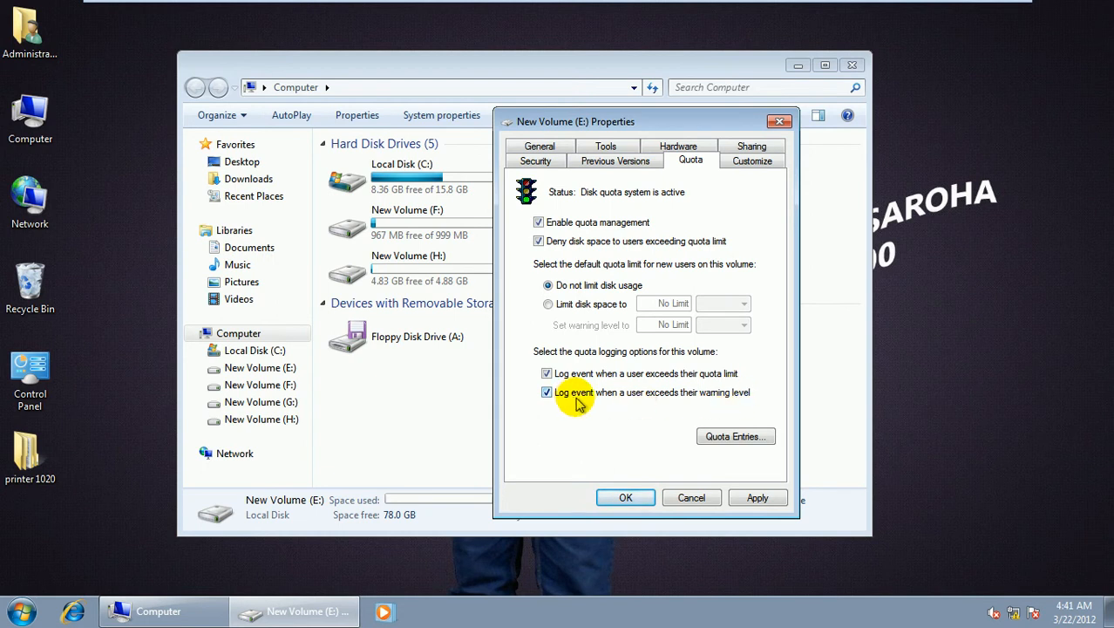
{"action": "left_click", "coordinate": [755, 497]}
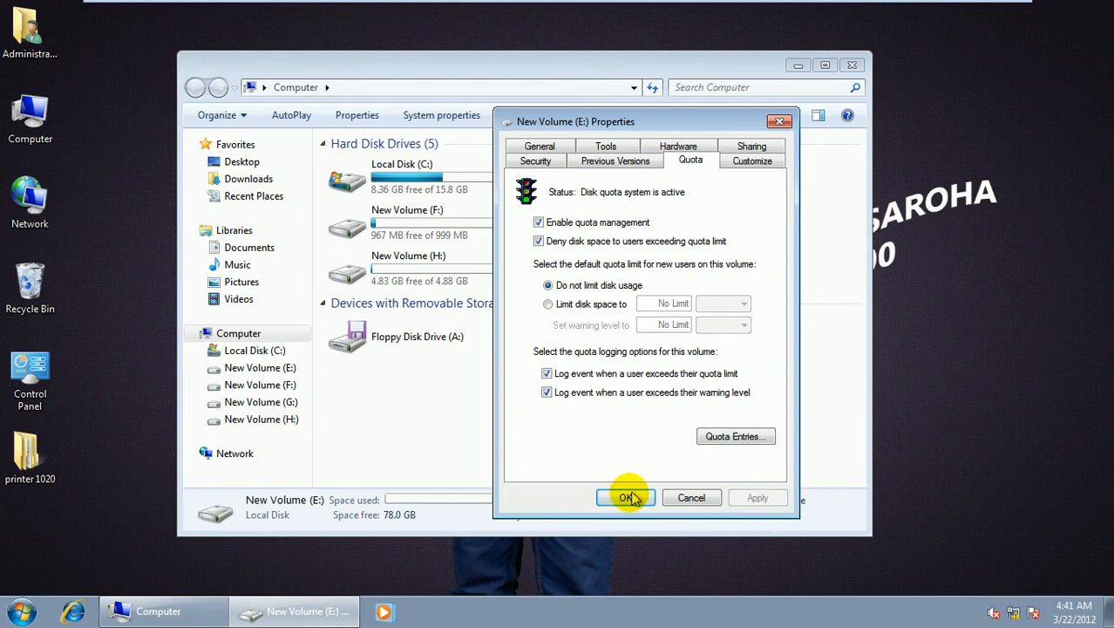
{"action": "left_click", "coordinate": [626, 497]}
- View the Event Viewer overview in Computer Management, and close both Computer Management and the Computer window
{"action": "right_click", "coordinate": [29, 112]}
{"action": "left_click", "coordinate": [84, 148]}
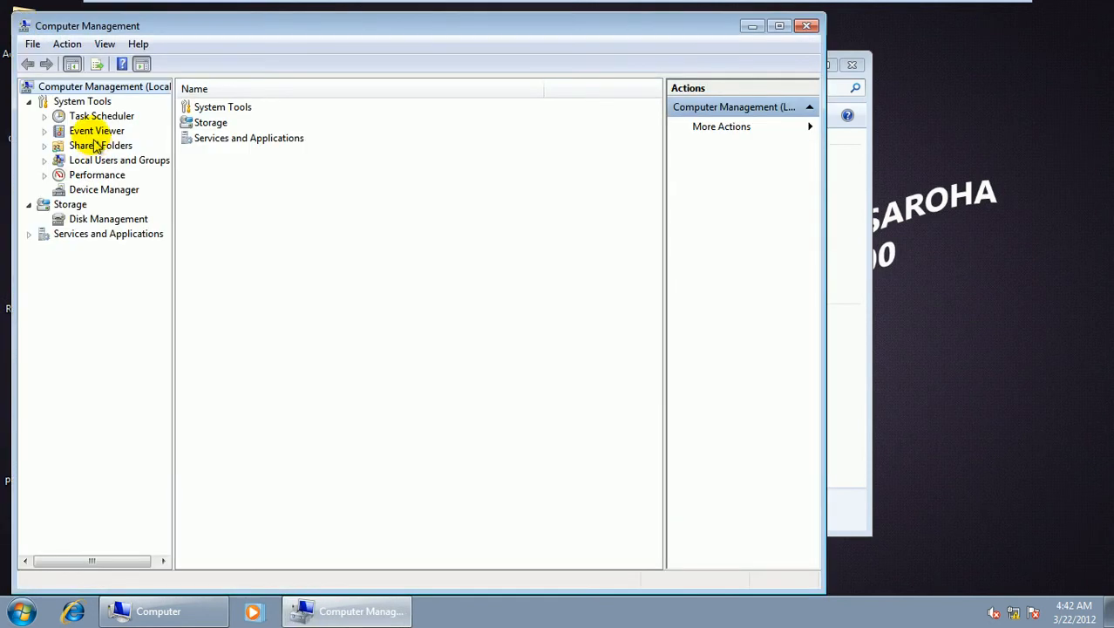
{"action": "left_click", "coordinate": [86, 131]}
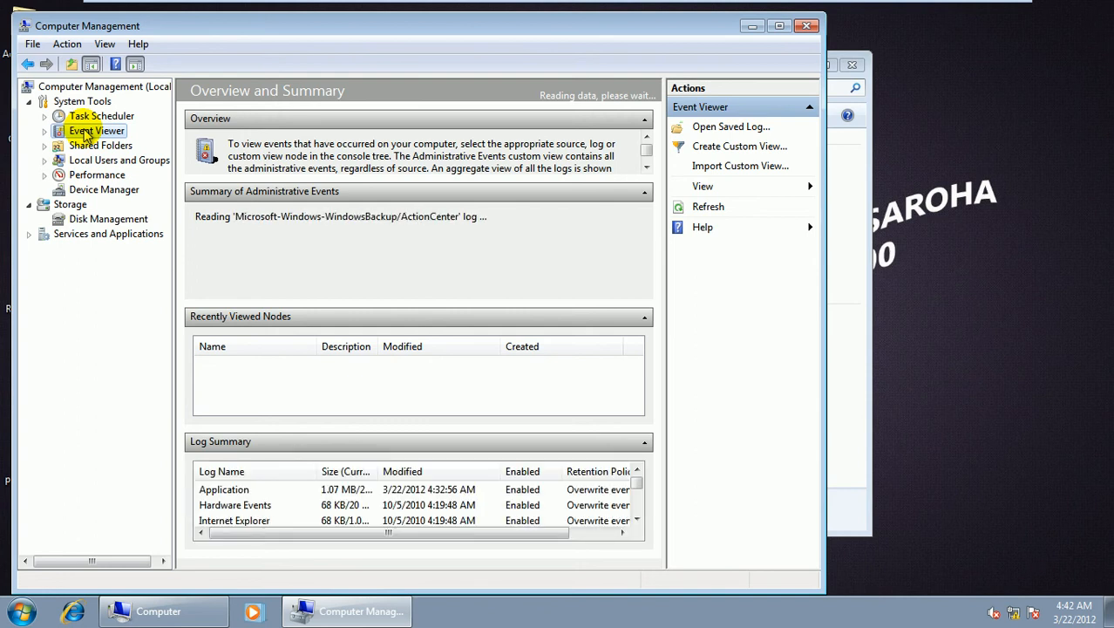
{"action": "left_click", "coordinate": [807, 25]}
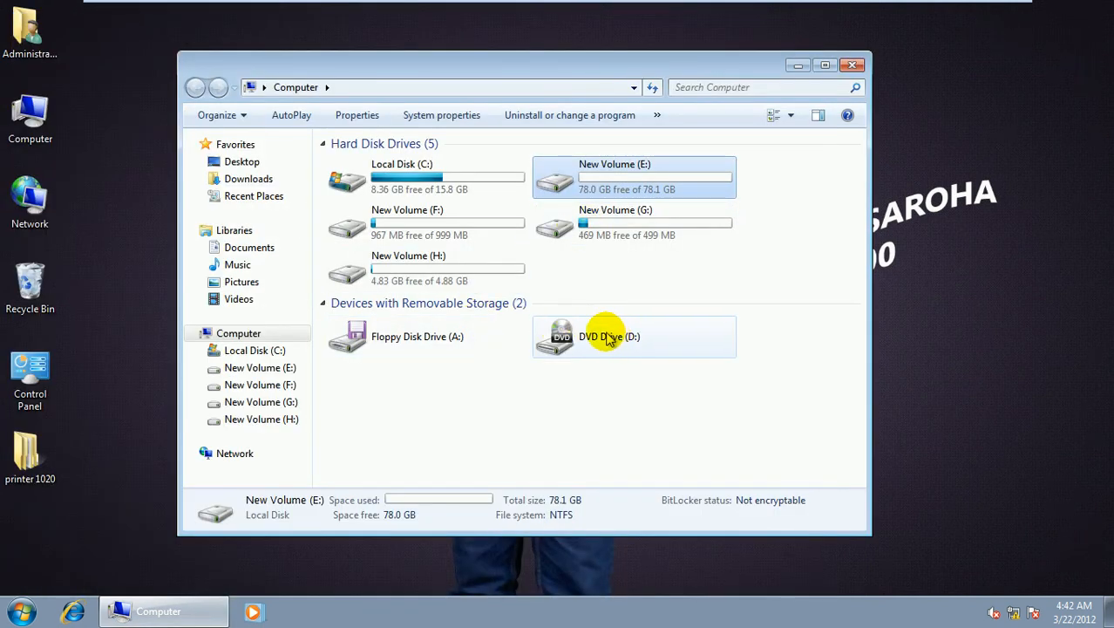
{"action": "left_click", "coordinate": [753, 393]}
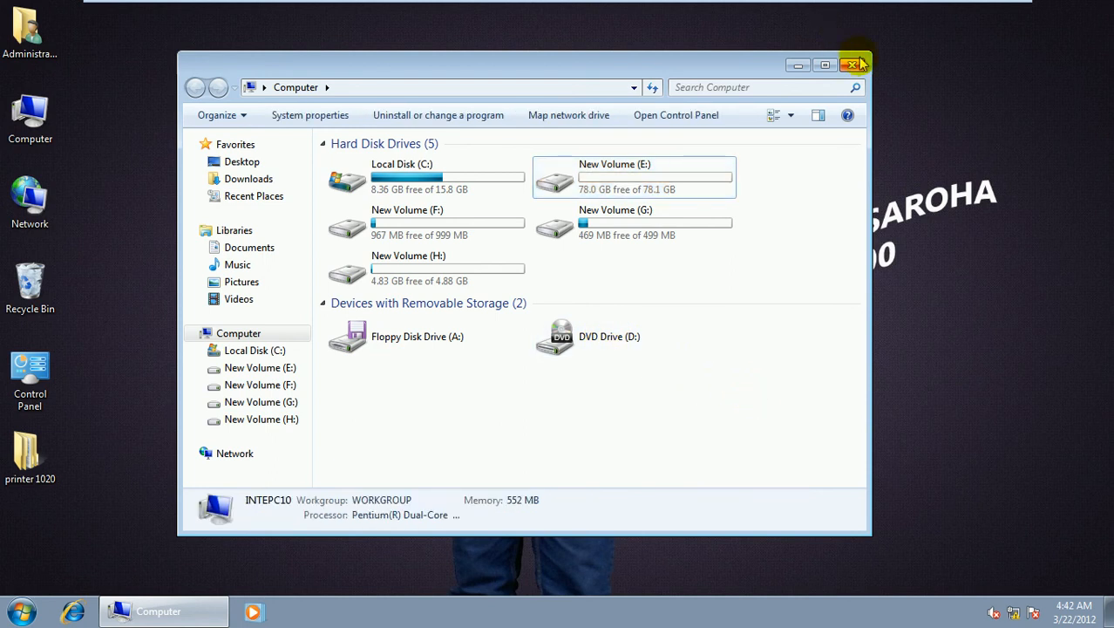
{"action": "left_click", "coordinate": [853, 64]}
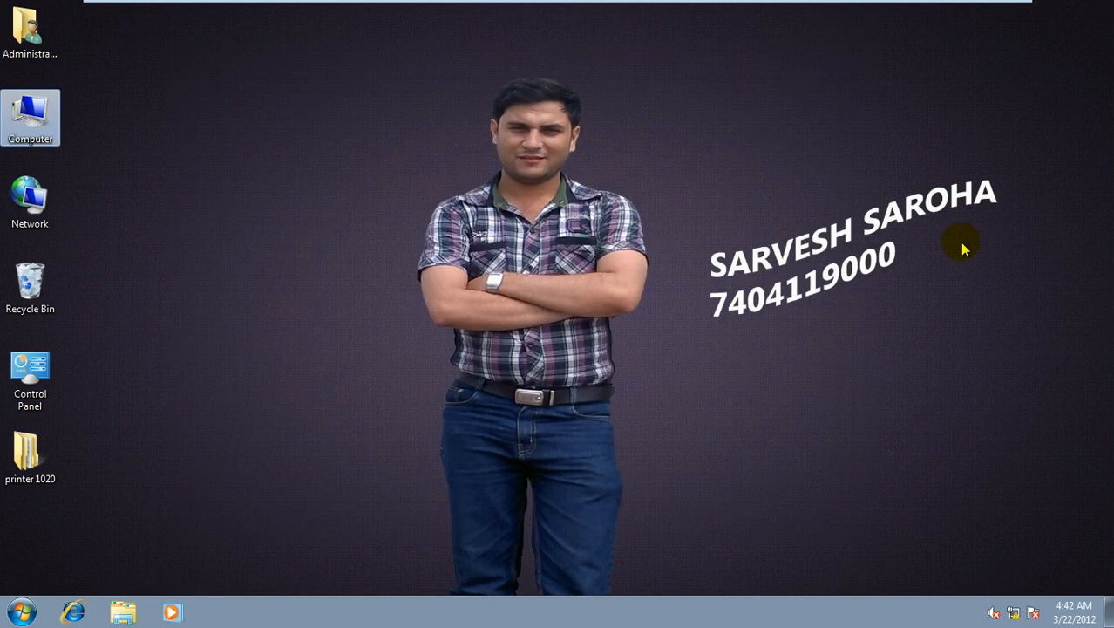